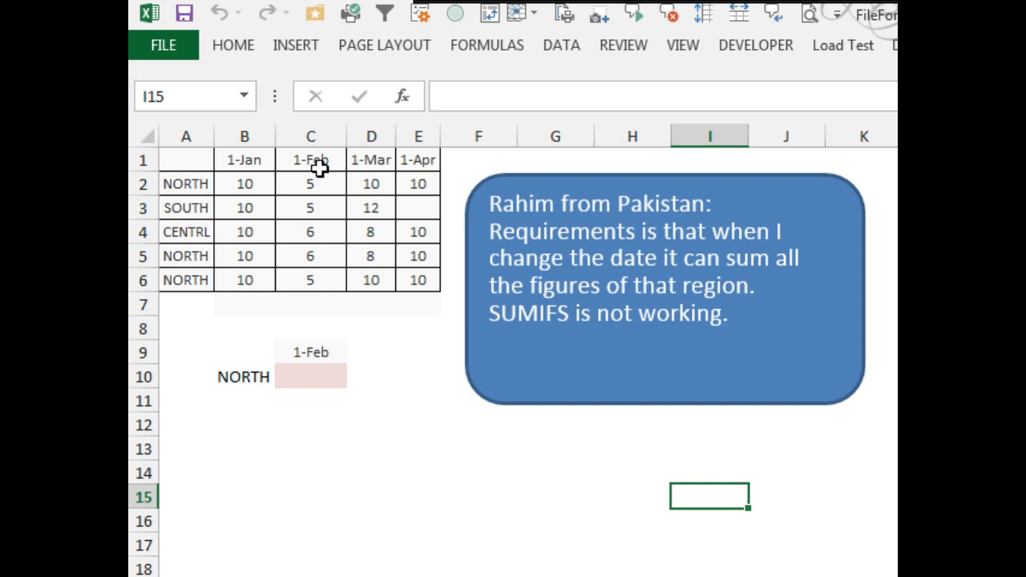
# Enter =MATCH(C9,B1:E1,0) in D9 so it returns 2, the 1-Feb column position.
pyautogui.click(383, 350)
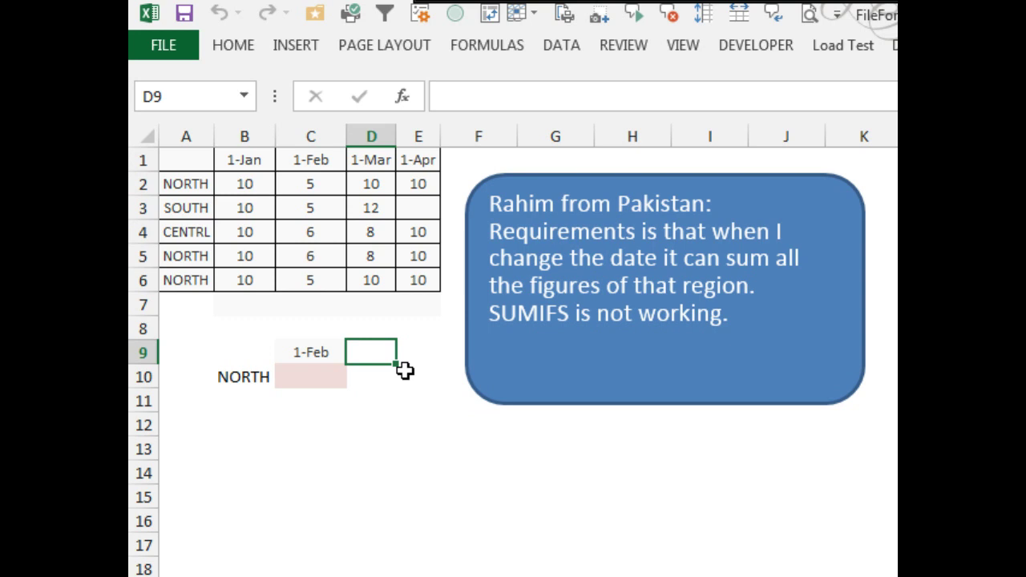
pyautogui.write('=match(')
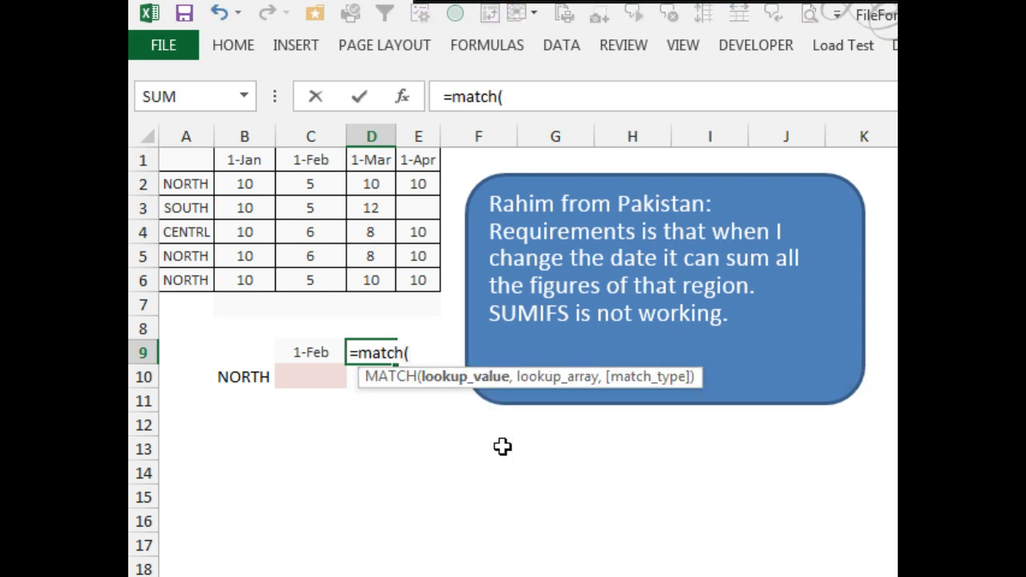
pyautogui.press('Left')
pyautogui.write(',')
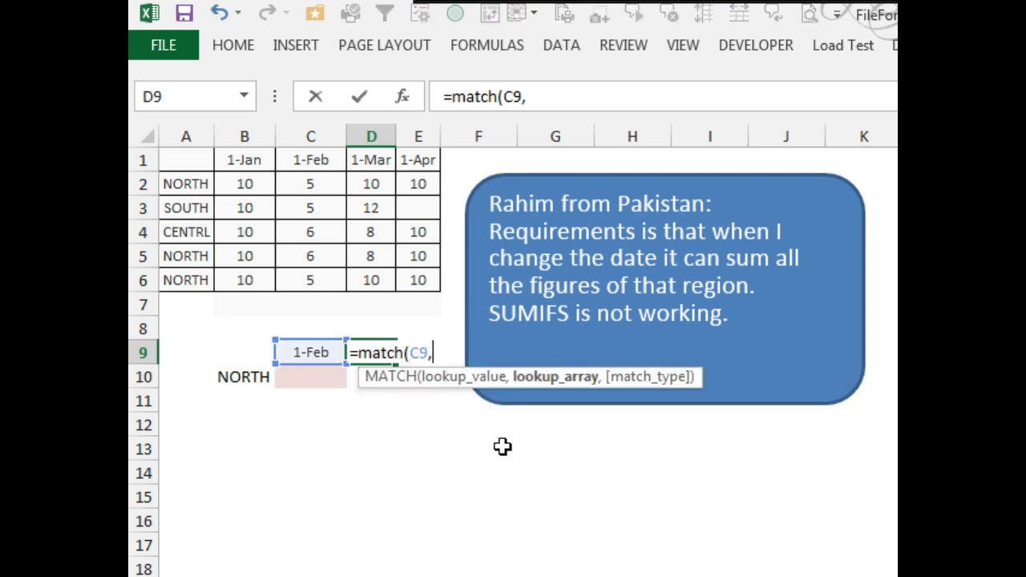
pyautogui.moveTo(248, 160); pyautogui.dragTo(422, 161)
pyautogui.write(',0)')
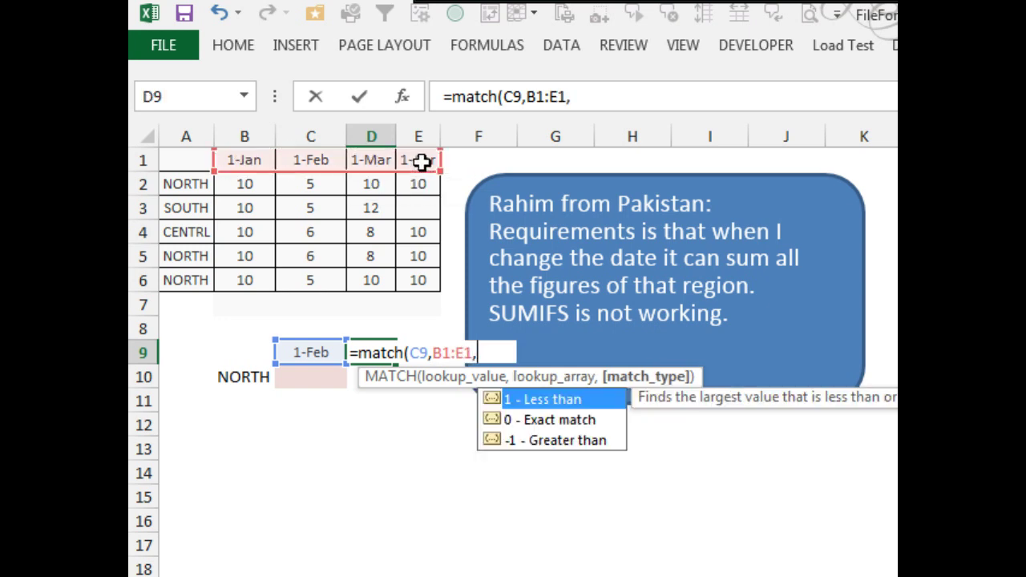
pyautogui.press('Return')
pyautogui.press('Up')
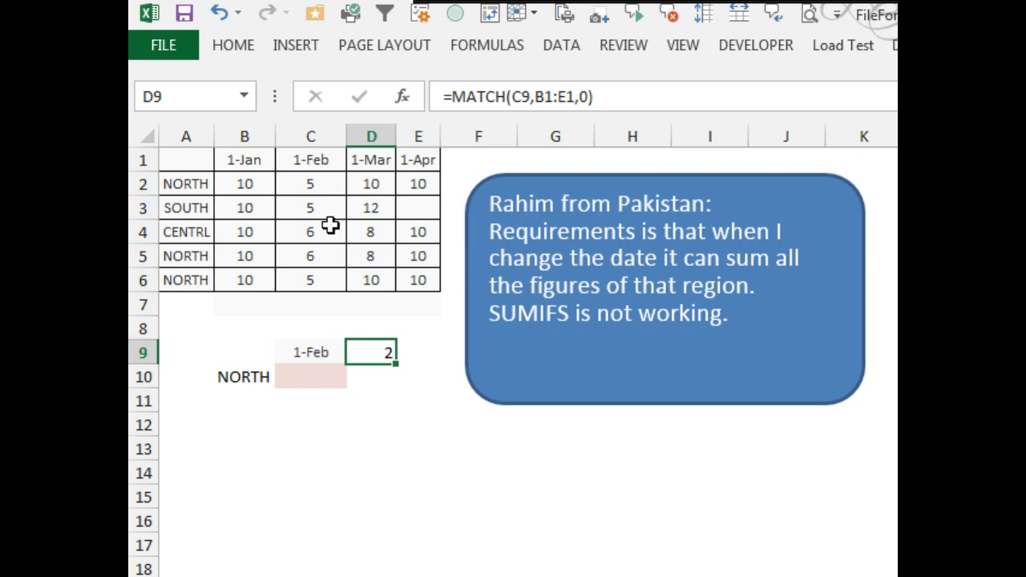
pyautogui.click(312, 372)
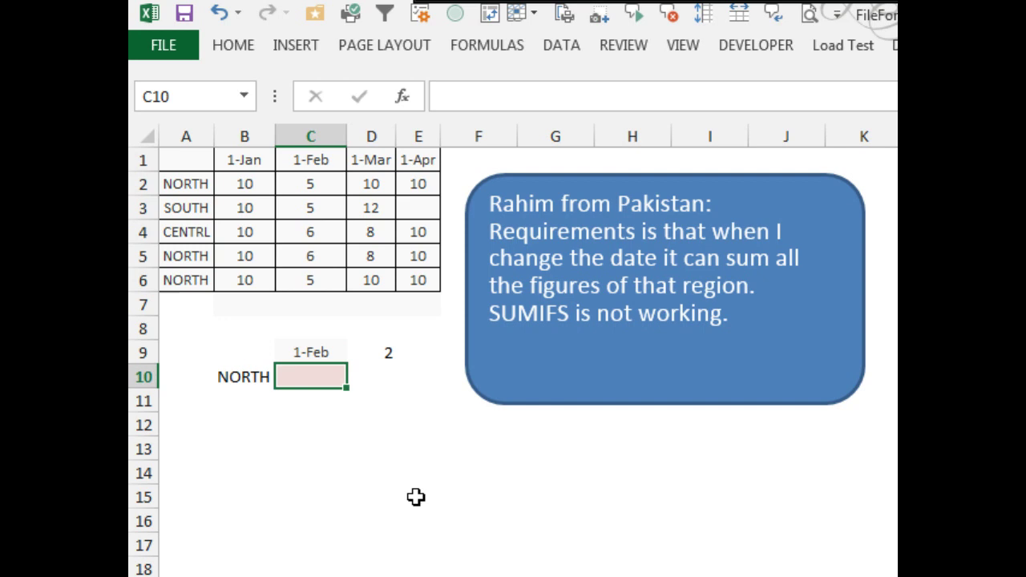
# Enter =SUMIF(A2:A6,B10,OFFSET(A2:A6,0,D9)) in C10, giving NORTH's 1-Feb total of 16.
pyautogui.write('=SUMIF(')
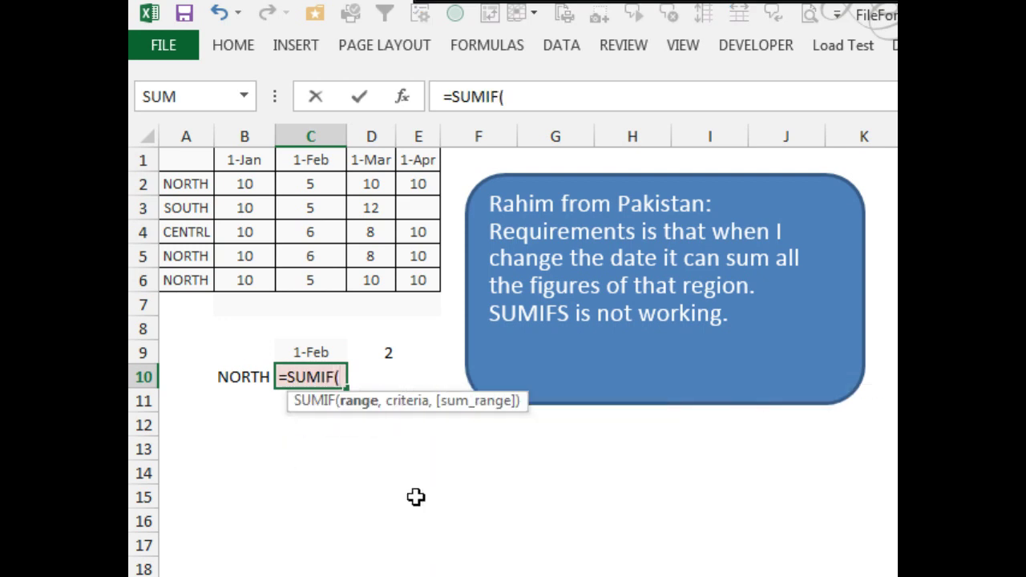
pyautogui.moveTo(190, 193); pyautogui.dragTo(185, 279)
pyautogui.write(',')
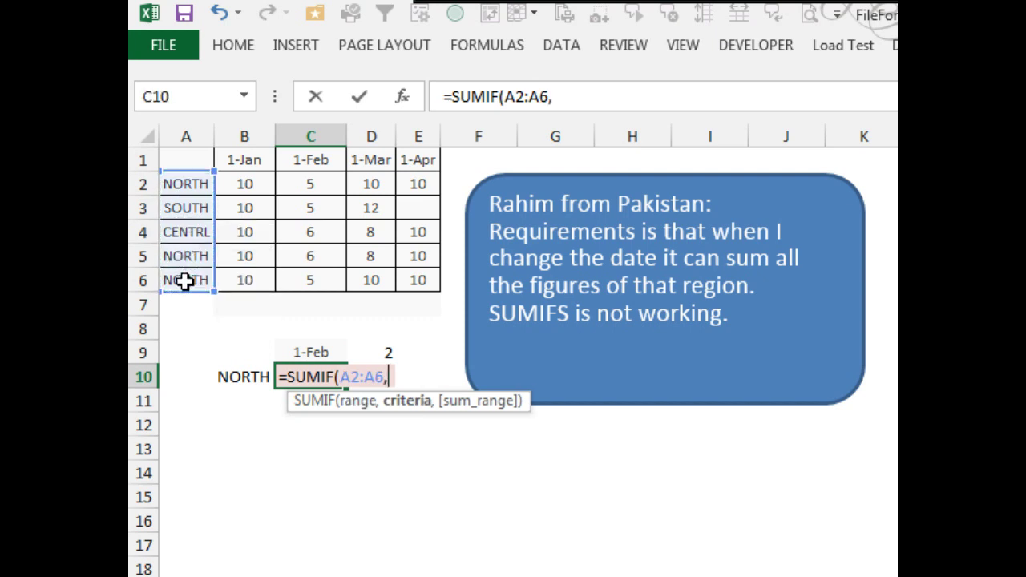
pyautogui.click(245, 376)
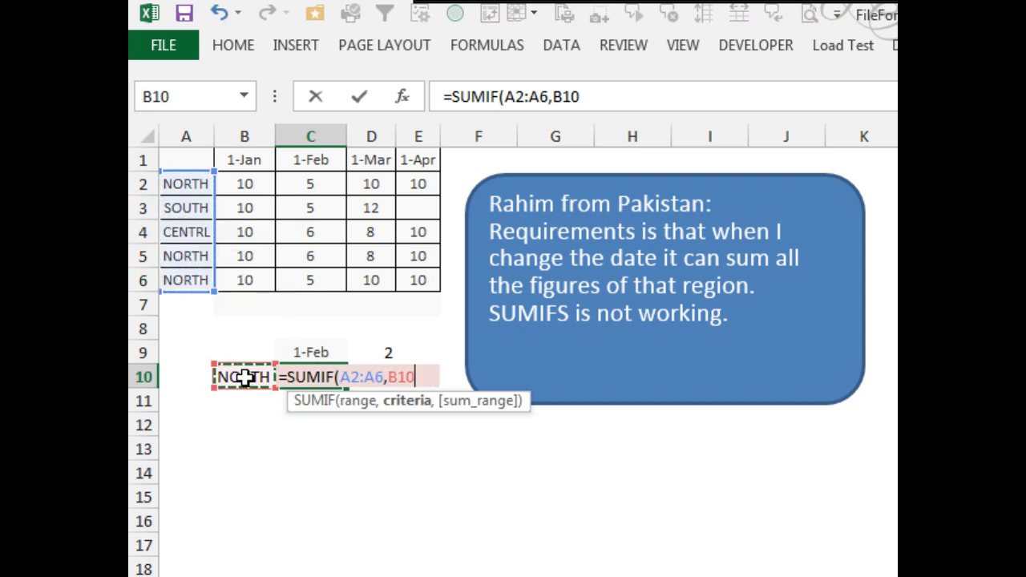
pyautogui.write(',')
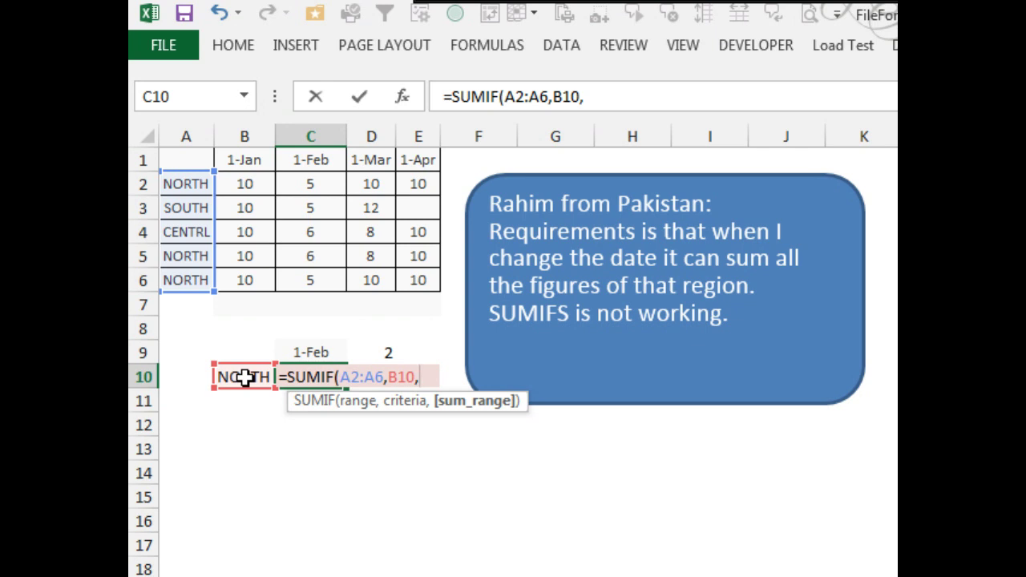
pyautogui.write('OFF')
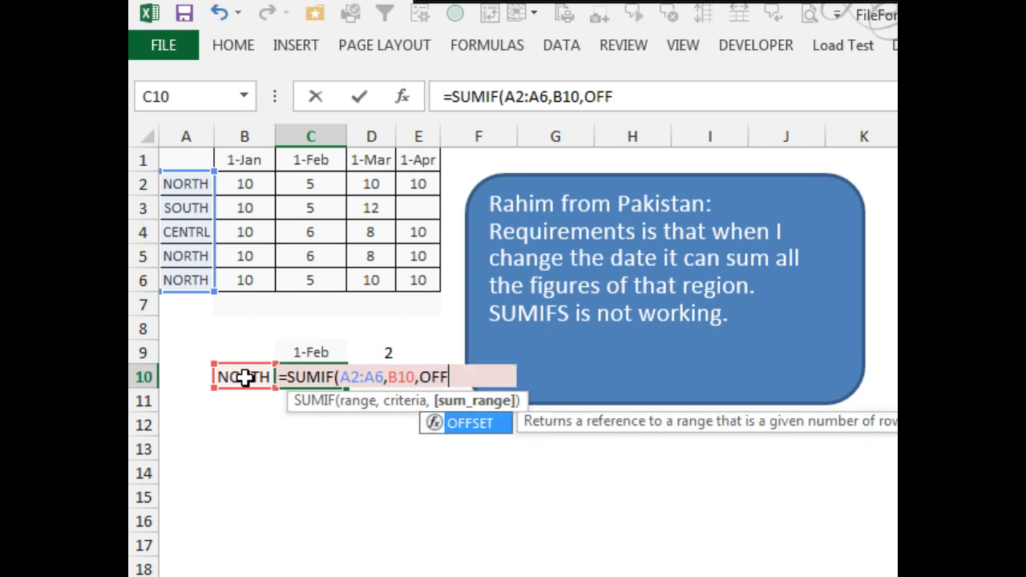
pyautogui.write('SET(')
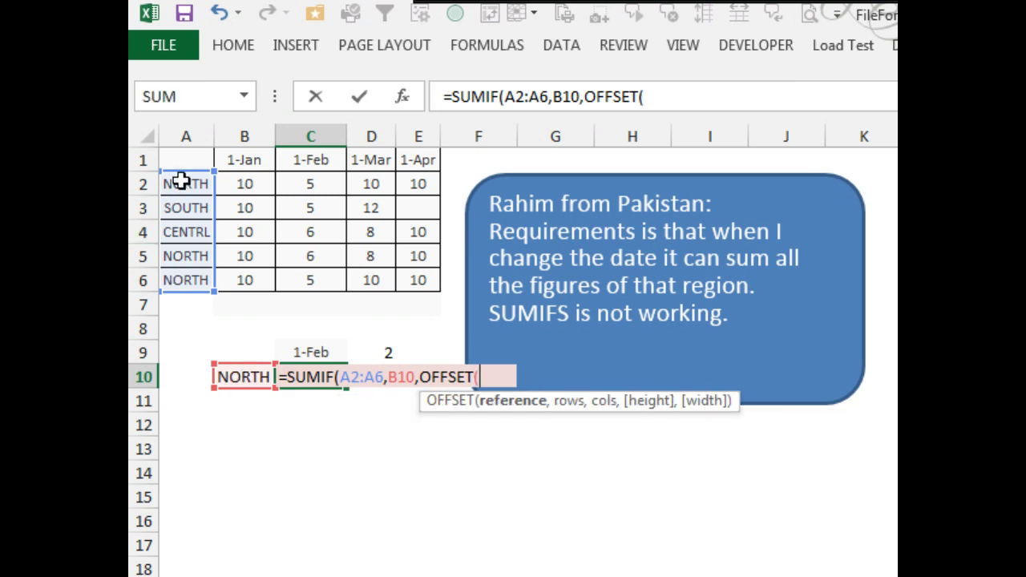
pyautogui.moveTo(183, 179); pyautogui.dragTo(174, 284)
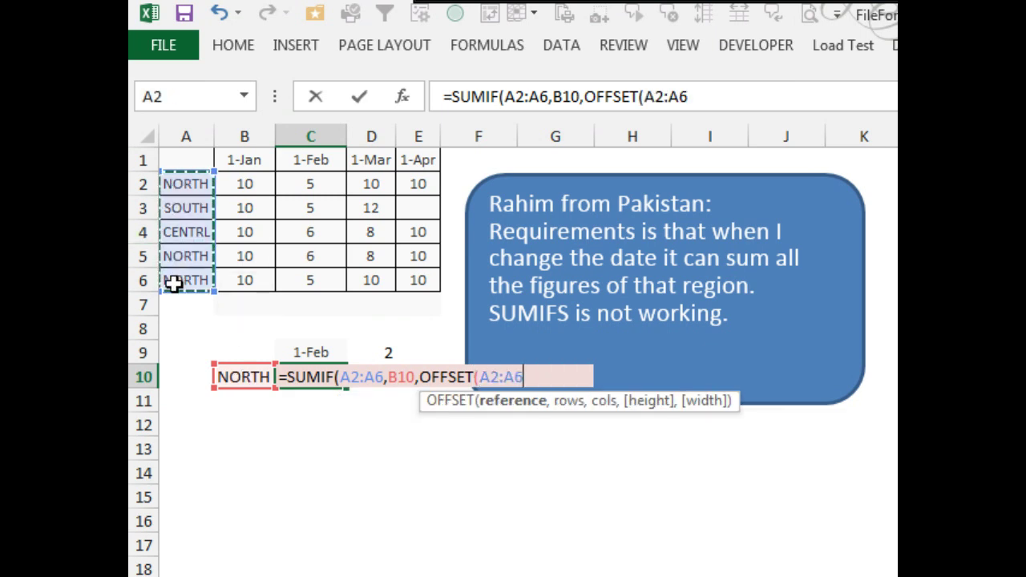
pyautogui.write(',')
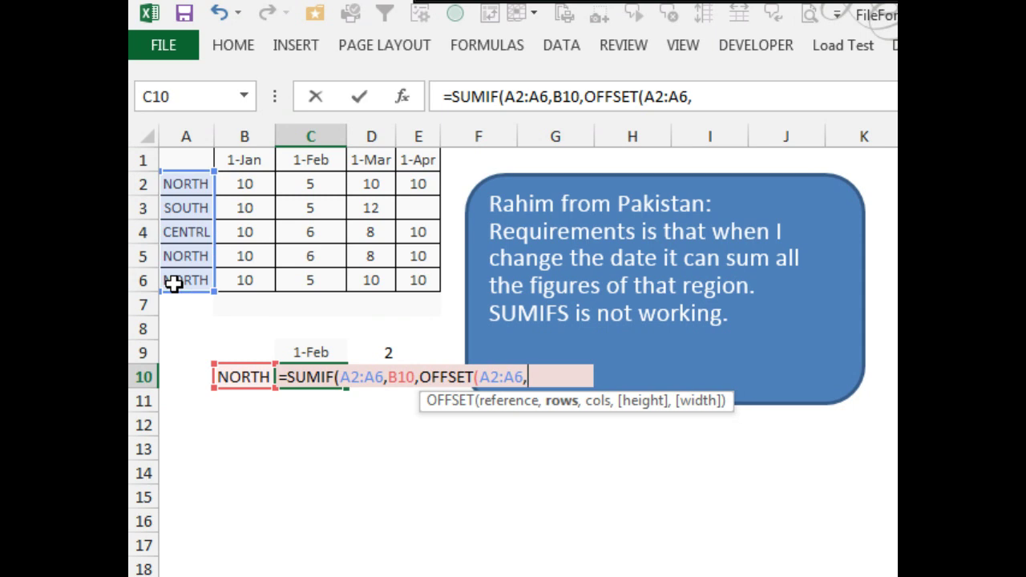
pyautogui.write('0,')
pyautogui.click(388, 354)
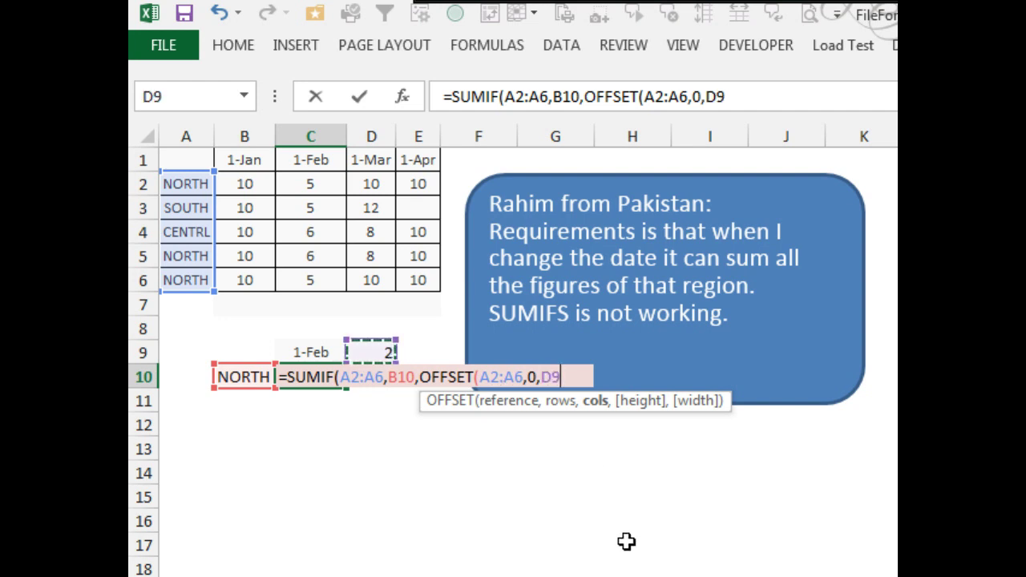
pyautogui.write(')')
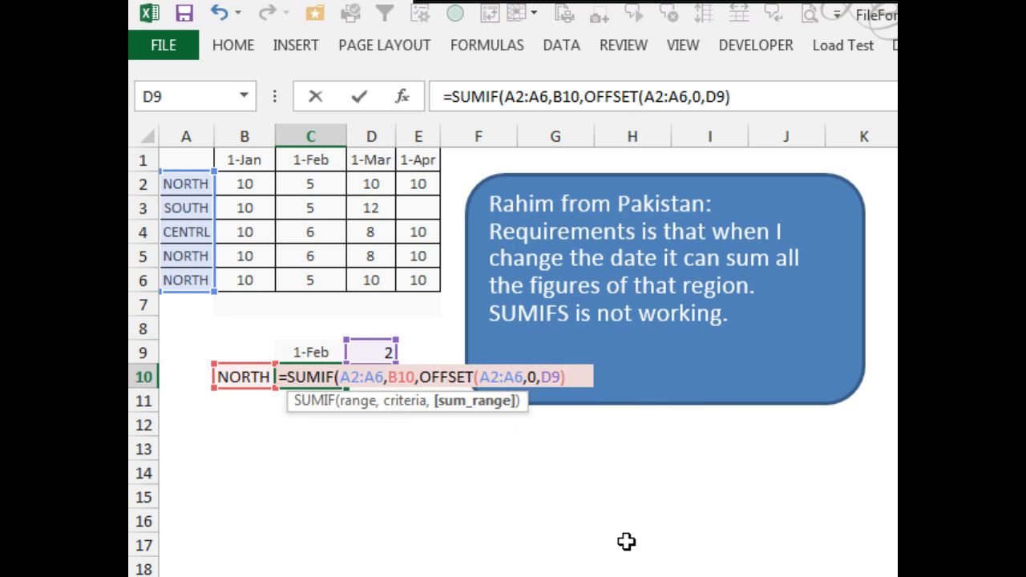
pyautogui.write(')')
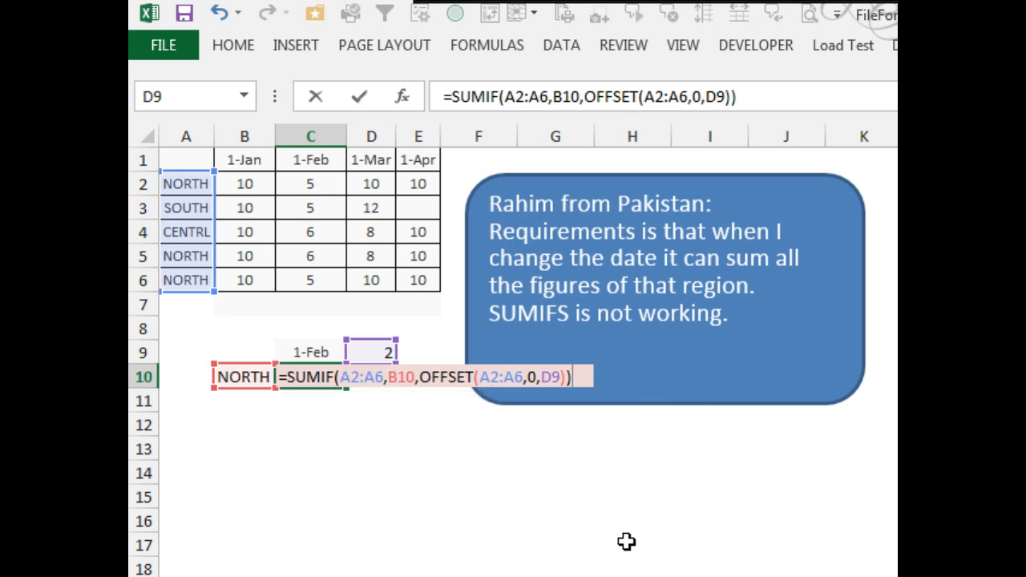
pyautogui.hotkey('ctrl', 'Return')
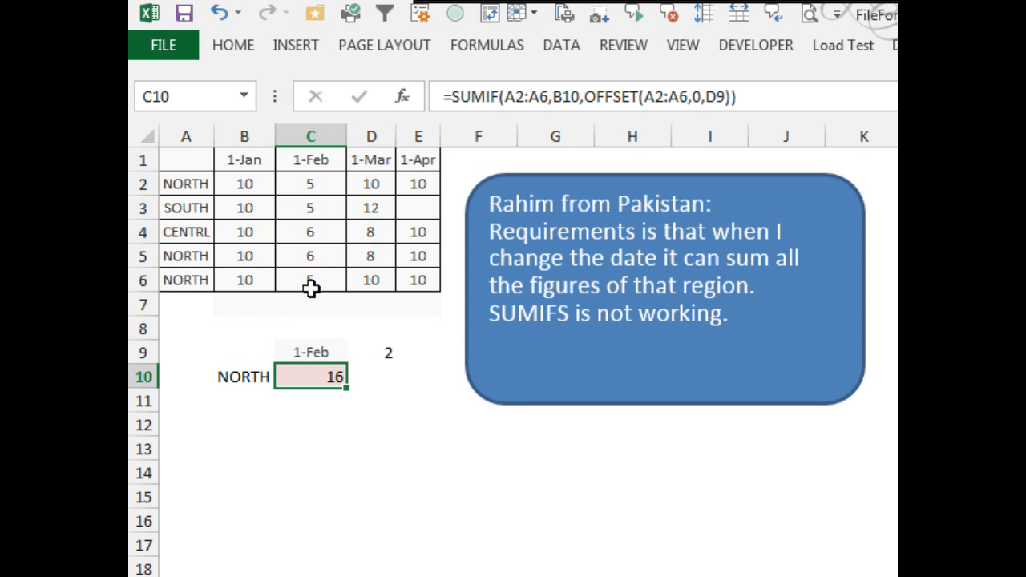
# Copy the 1-Mar date from D1 into C9 so C10's NORTH total becomes 28.
pyautogui.click(368, 161)
pyautogui.hotkey('ctrl', 'c')
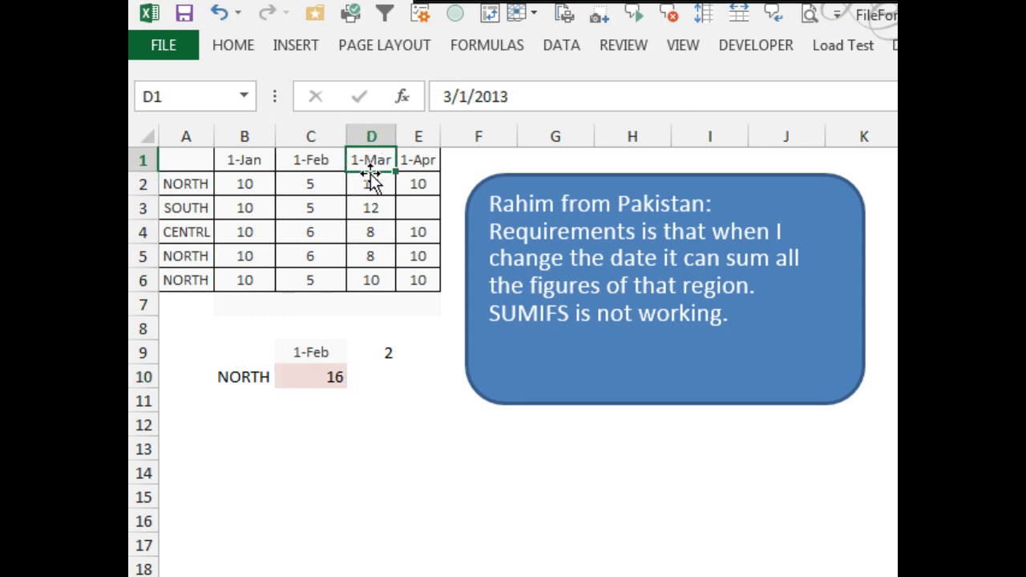
pyautogui.click(315, 352)
pyautogui.hotkey('ctrl', 'v')
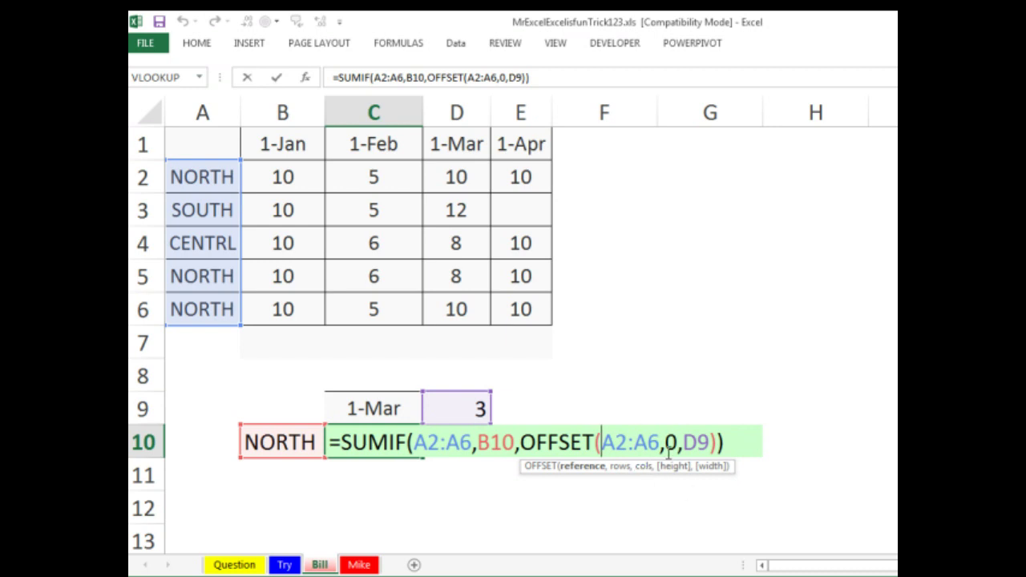
pyautogui.hotkey('ctrl', 'Return')
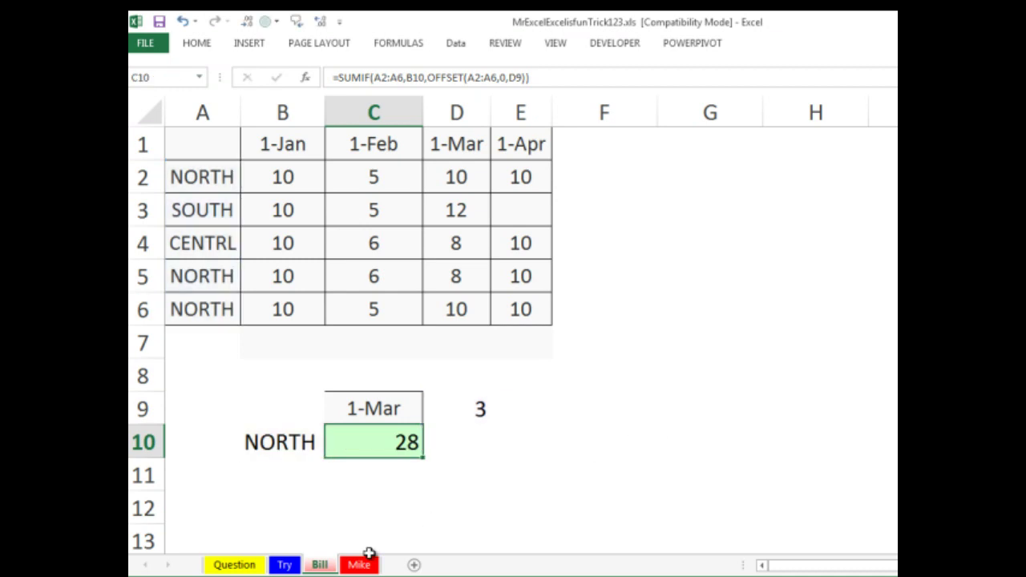
# On the Mike sheet, start C10's formula as =INDEX(B2:E6, with no row number.
pyautogui.click(358, 565)
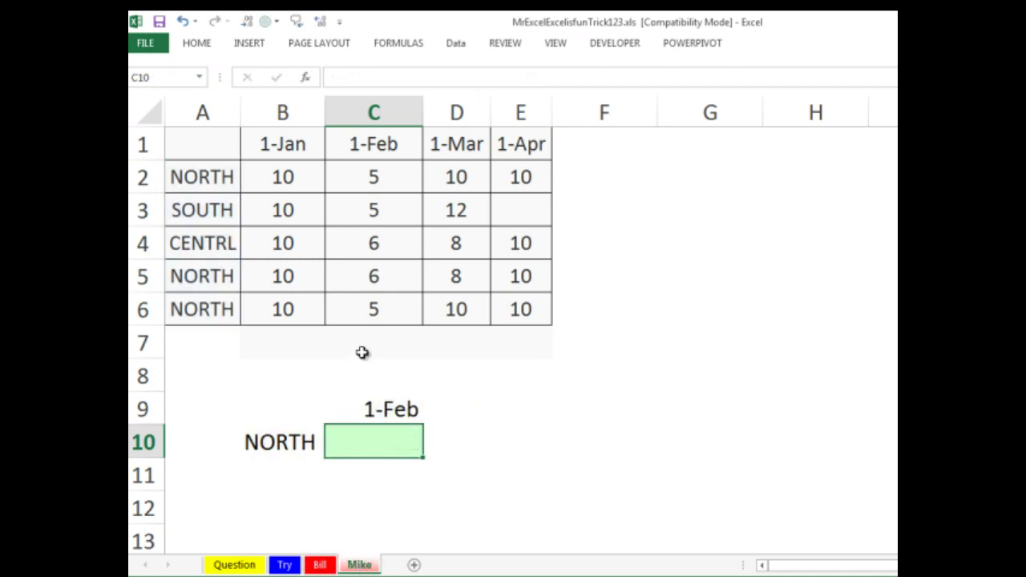
pyautogui.moveTo(273, 185); pyautogui.dragTo(537, 311)
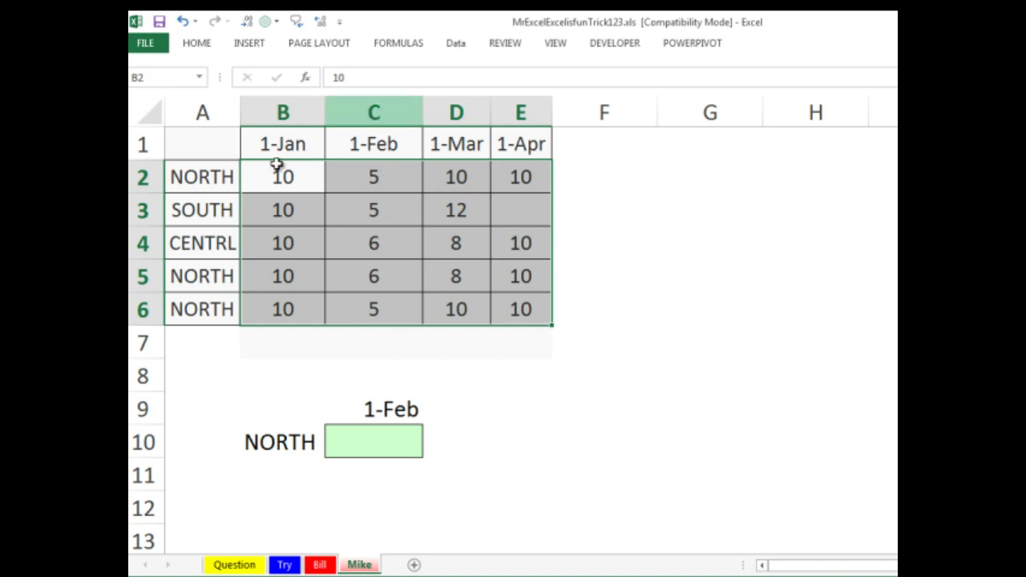
pyautogui.click(366, 447)
pyautogui.write('=in')
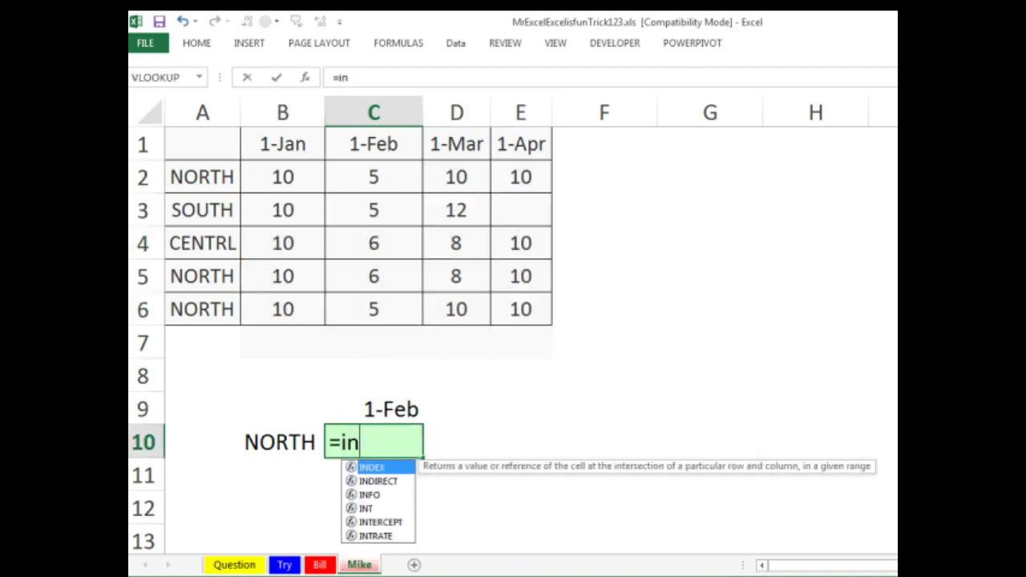
pyautogui.press('Tab')
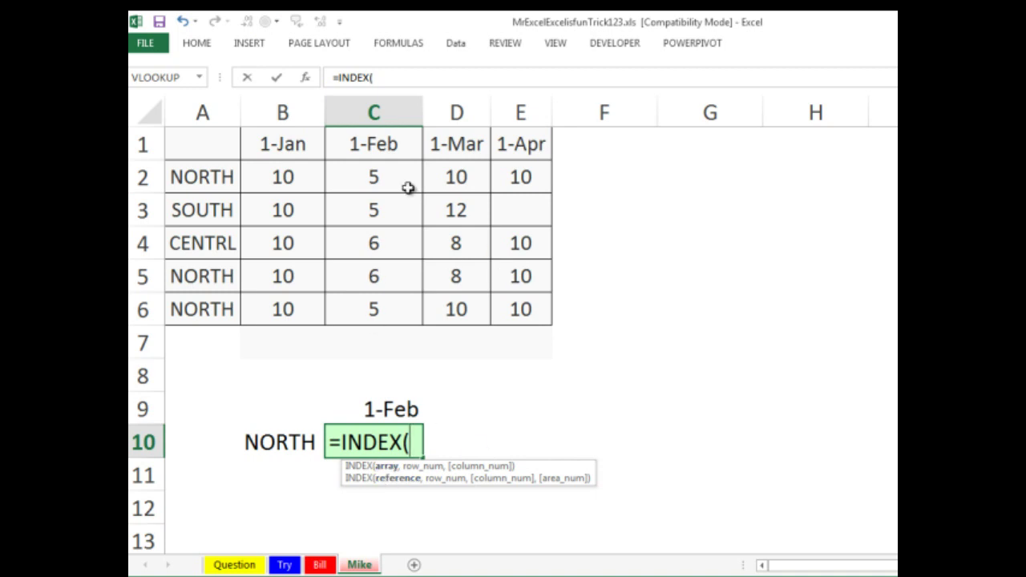
pyautogui.moveTo(277, 172); pyautogui.dragTo(524, 310)
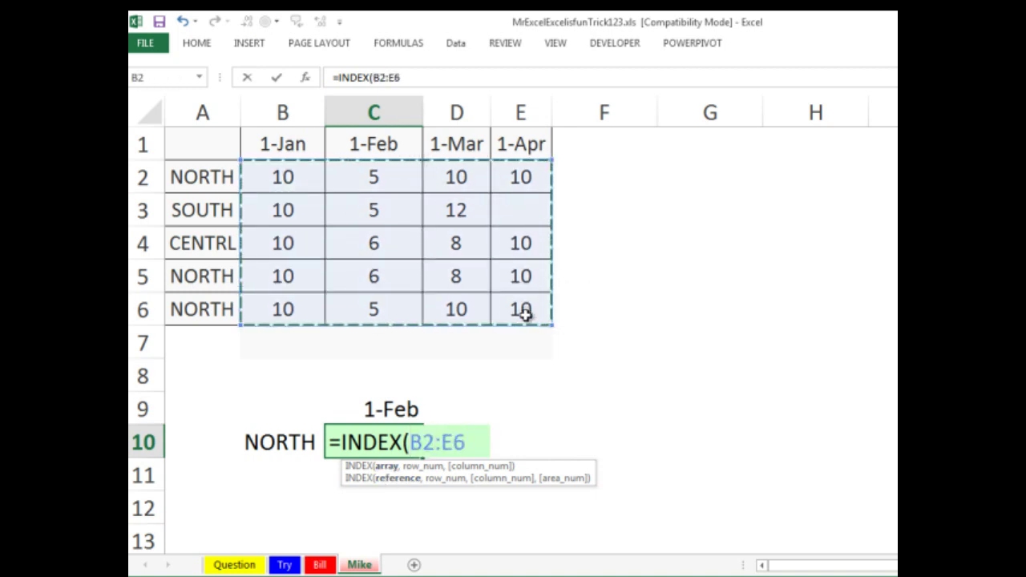
pyautogui.write(',')
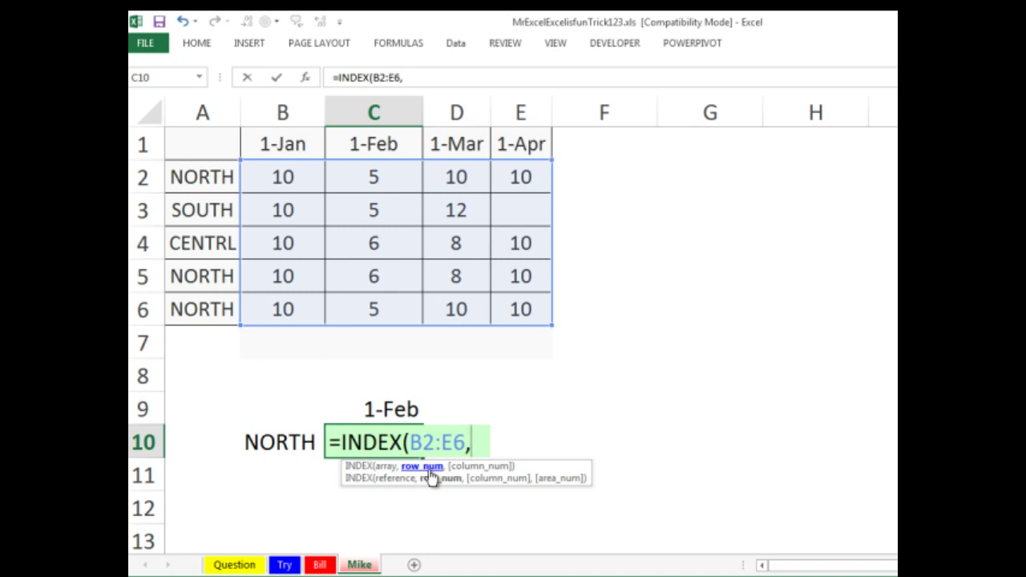
pyautogui.write('0')
pyautogui.press('BackSpace')
# Nest MATCH(C9,B1:E1) as the column number and preview the result {5;5;6;6;5}.
pyautogui.write(',')
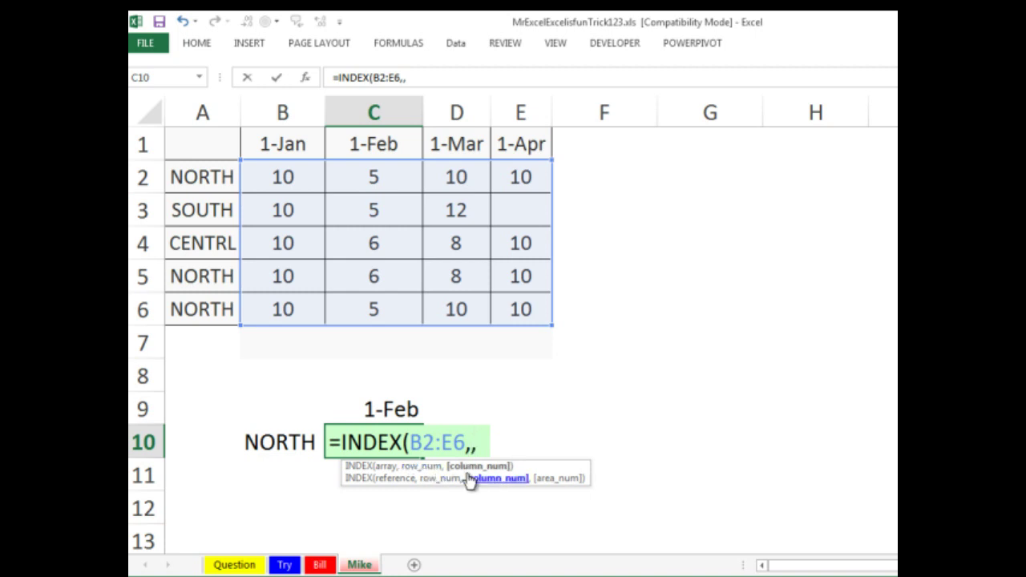
pyautogui.write('mat')
pyautogui.press('Tab')
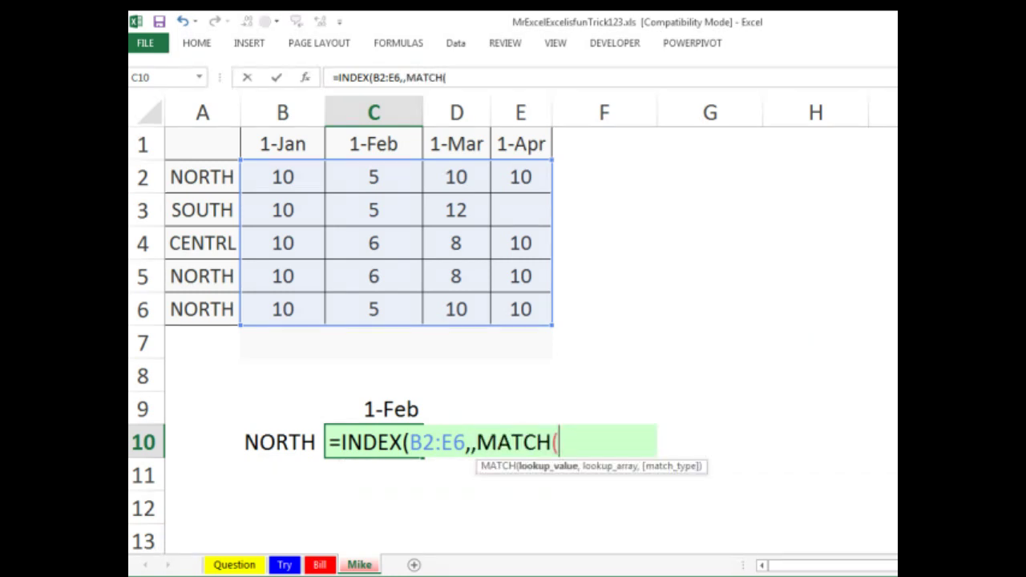
pyautogui.click(413, 410)
pyautogui.write(',')
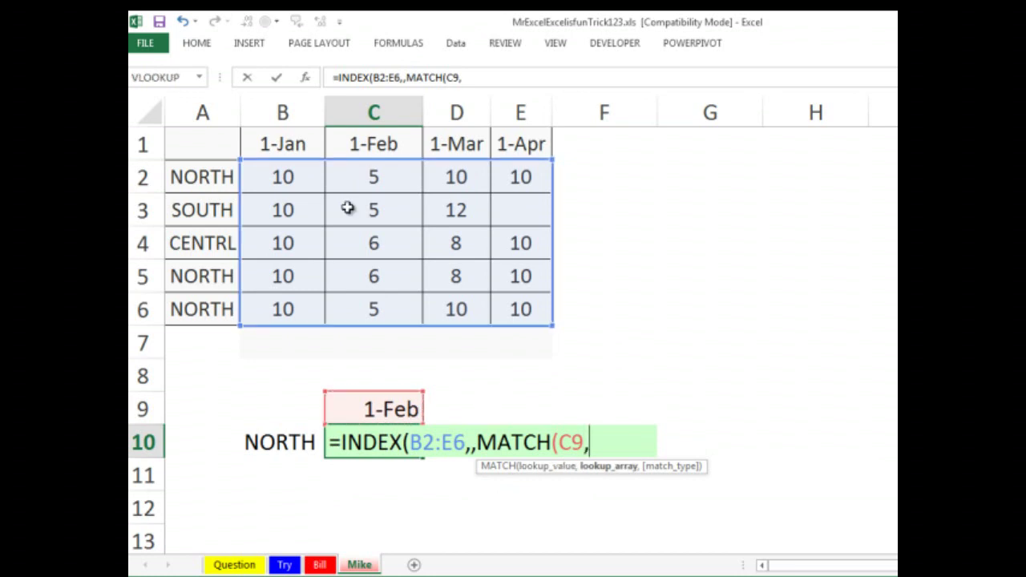
pyautogui.moveTo(264, 137); pyautogui.dragTo(513, 138)
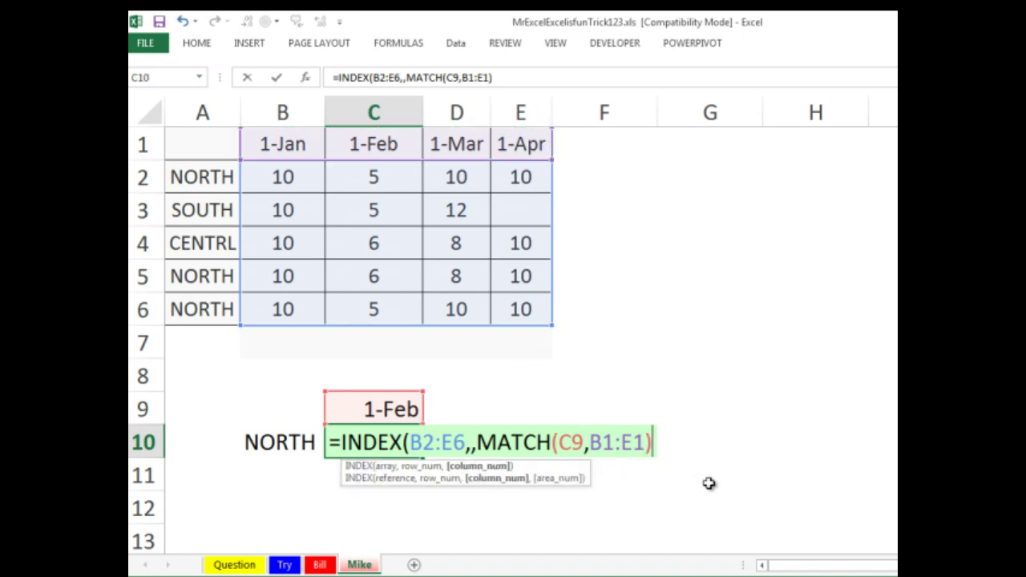
pyautogui.write(')')
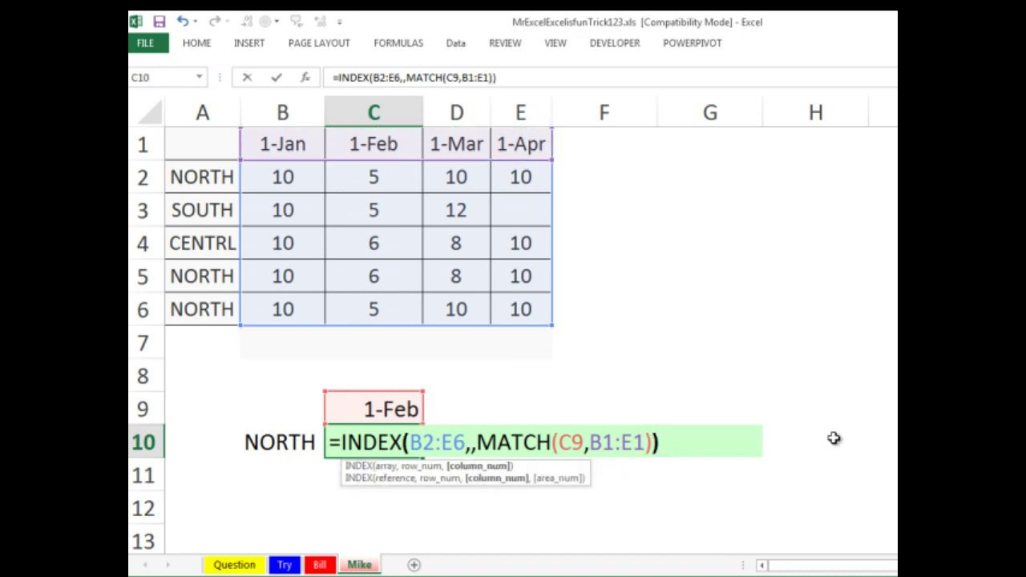
pyautogui.moveTo(692, 440); pyautogui.dragTo(197, 440)
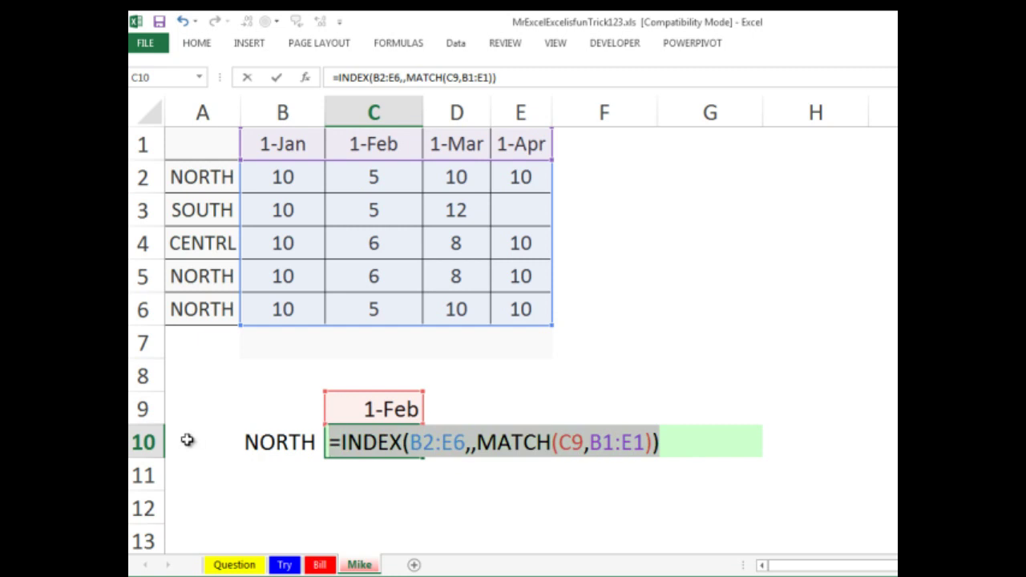
pyautogui.press('F9')
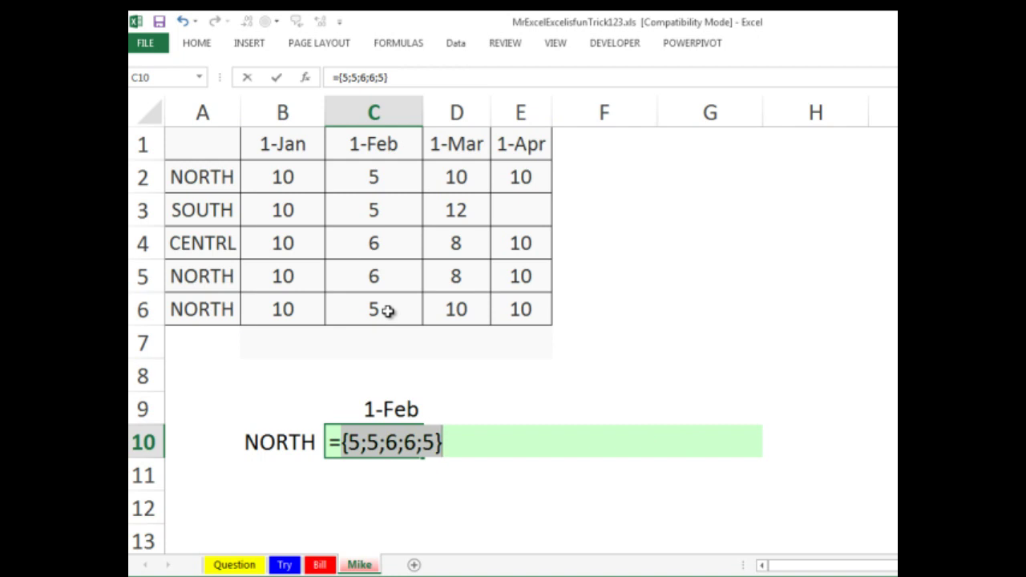
pyautogui.hotkey('ctrl', 'z')
# Wrap C10 as =SUMIF(A2:A6,B10,INDEX(B2:E6,,MATCH(C9,B1:E1))) and commit it.
pyautogui.press('Left')
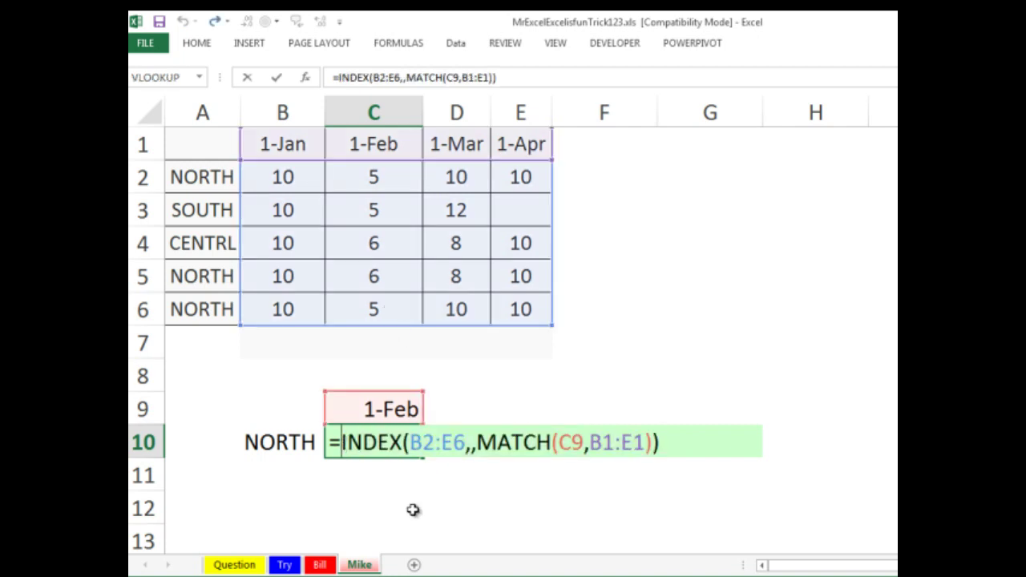
pyautogui.write('sumif')
pyautogui.press('Tab')
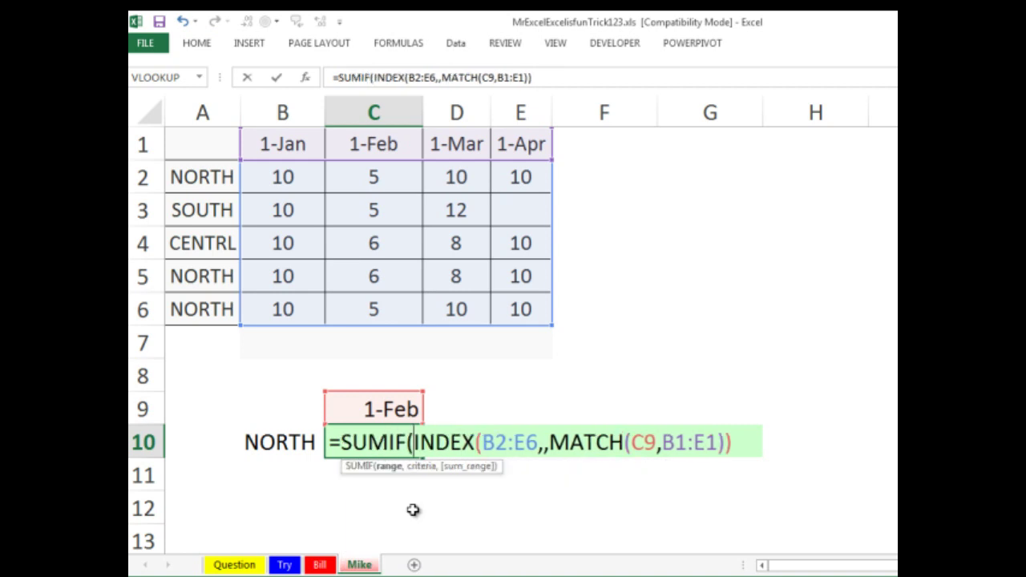
pyautogui.click(212, 177)
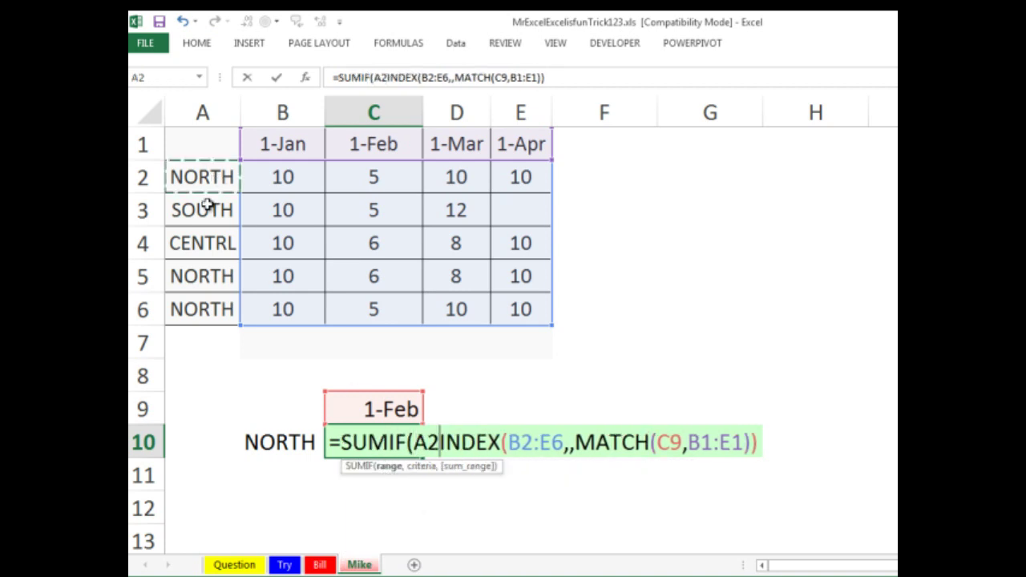
pyautogui.moveTo(207, 206); pyautogui.dragTo(206, 312)
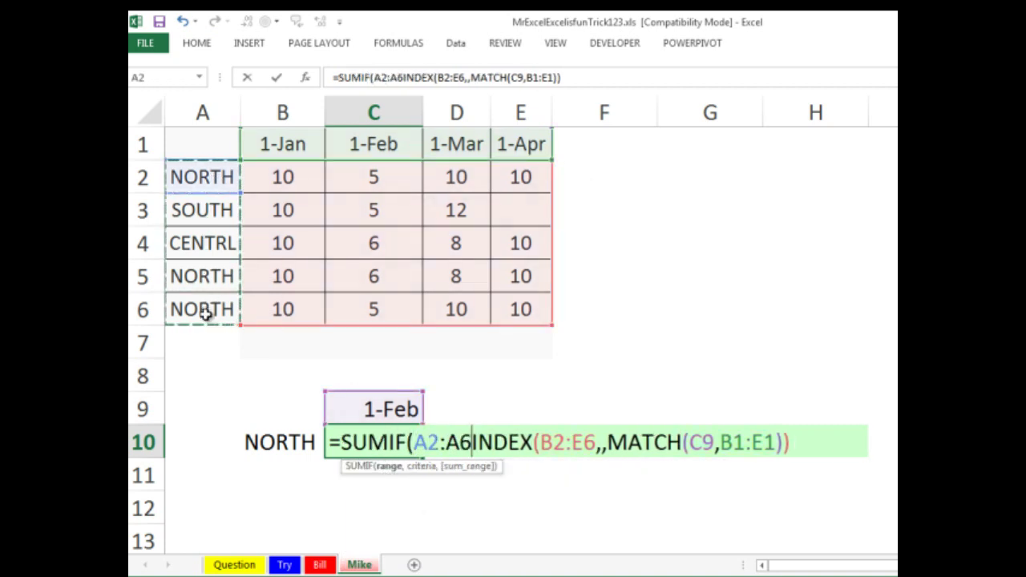
pyautogui.write(',')
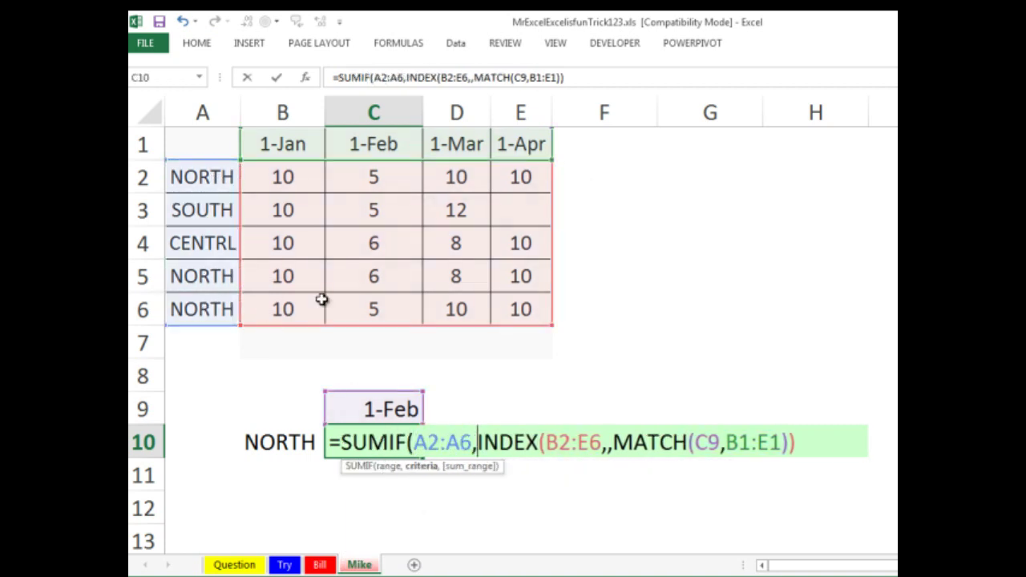
pyautogui.click(277, 437)
pyautogui.write(',')
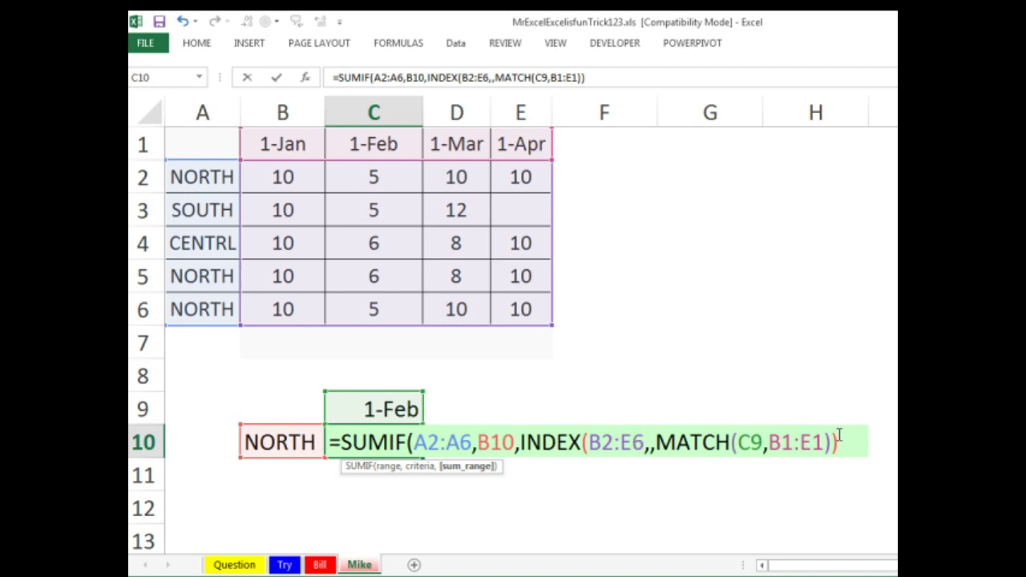
pyautogui.write(')')
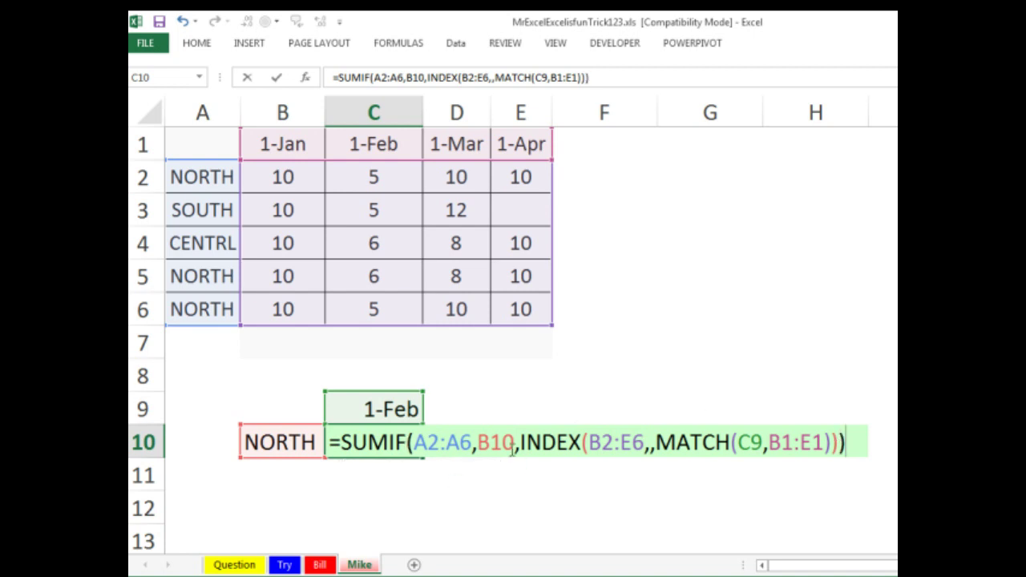
pyautogui.click(481, 467)
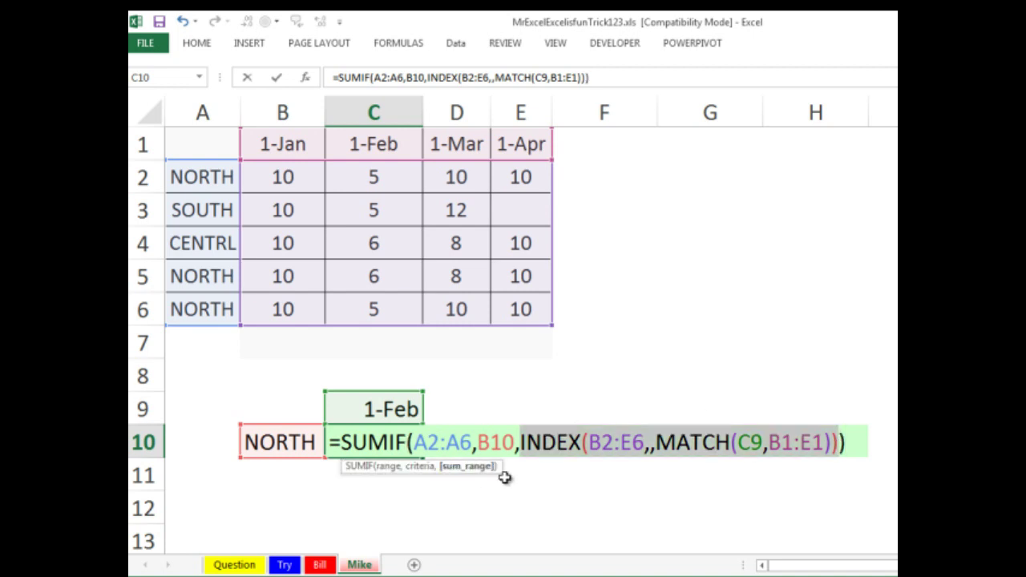
pyautogui.press('F9')
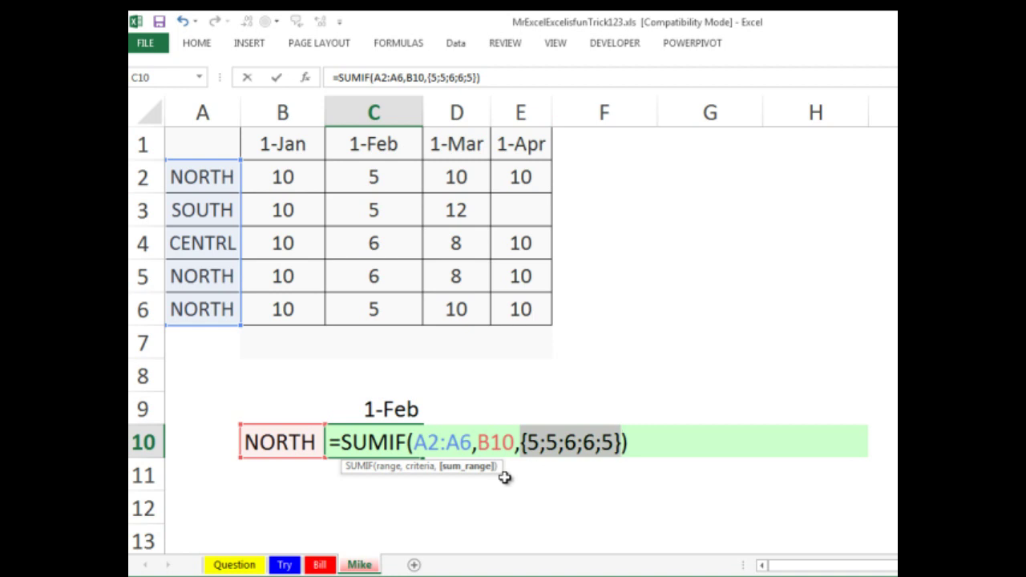
pyautogui.hotkey('ctrl', 'z')
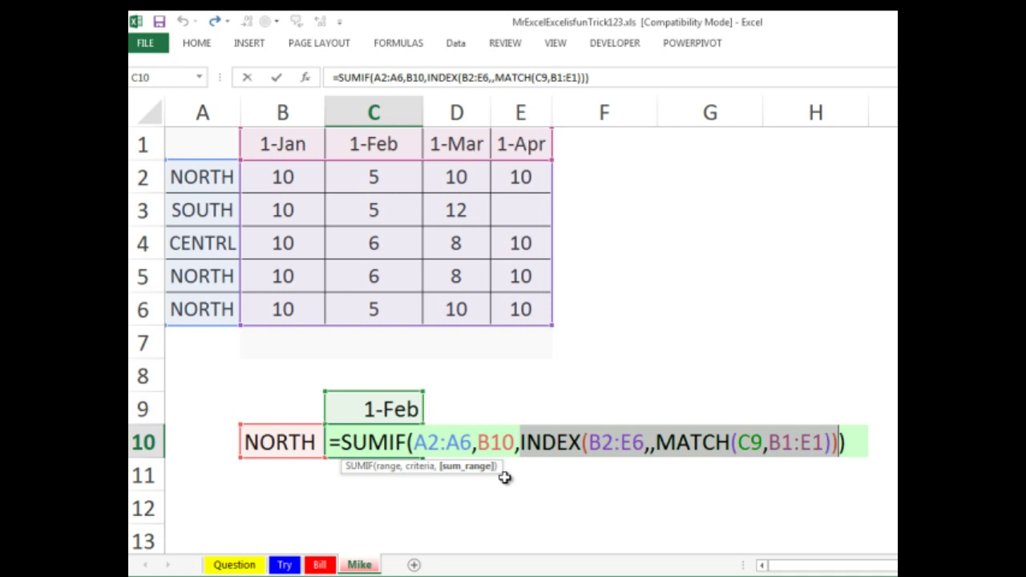
pyautogui.press('Return')
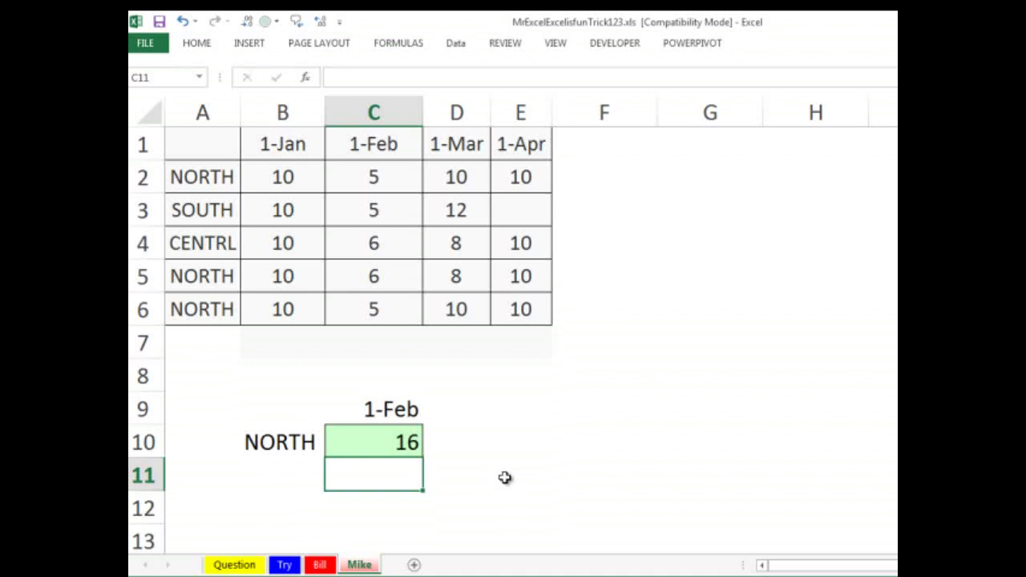
# Test C9's date dropdown with 1-Mar (28) and back to 1-Feb (16).
pyautogui.click(409, 409)
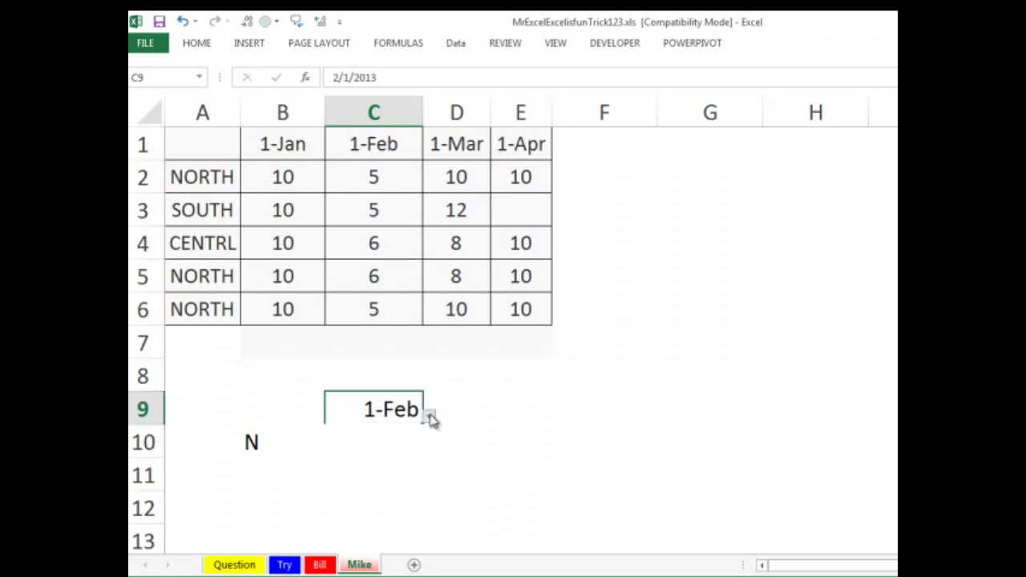
pyautogui.click(430, 417)
pyautogui.click(360, 478)
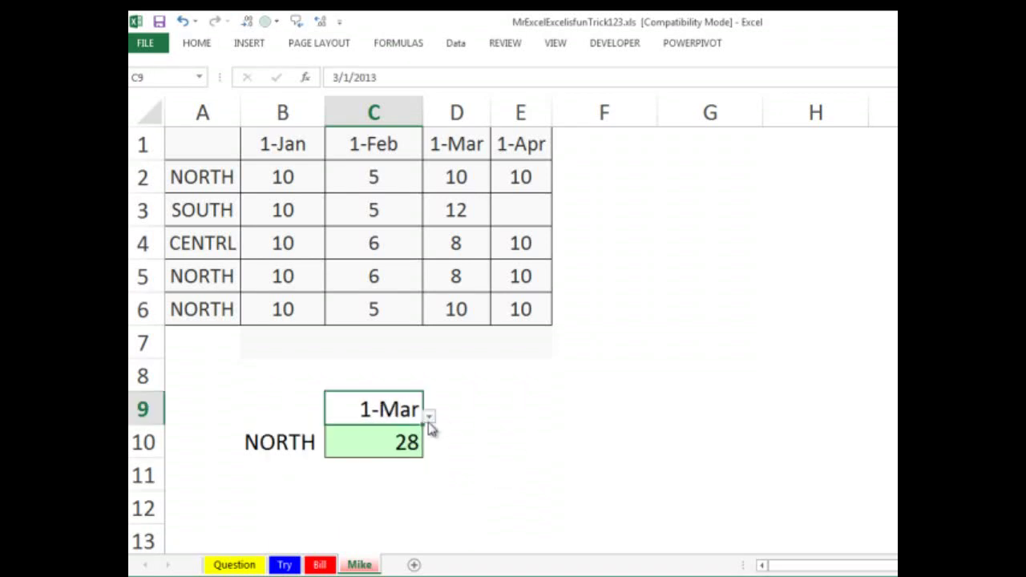
pyautogui.click(429, 417)
pyautogui.click(327, 458)
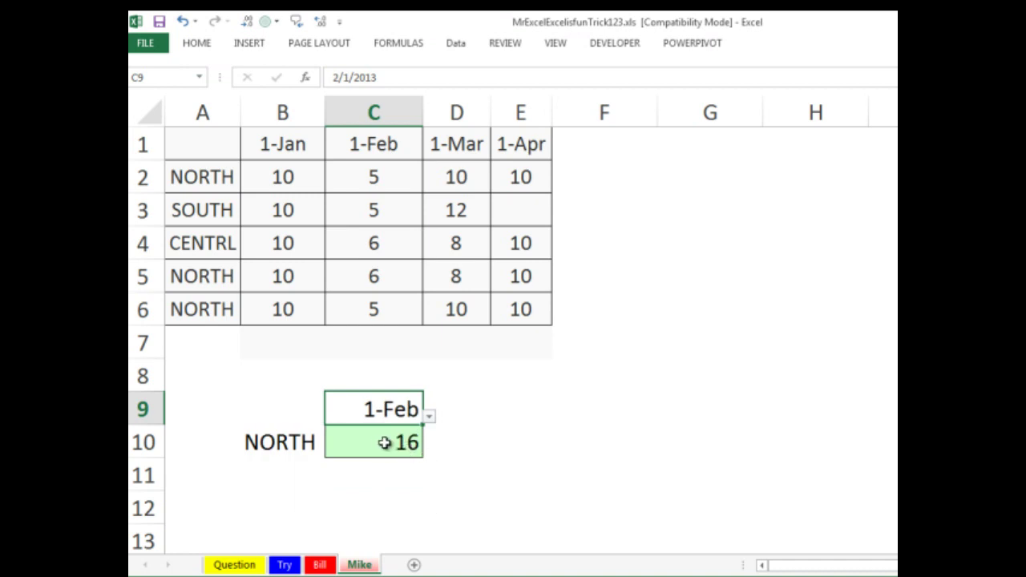
pyautogui.doubleClick(385, 442)
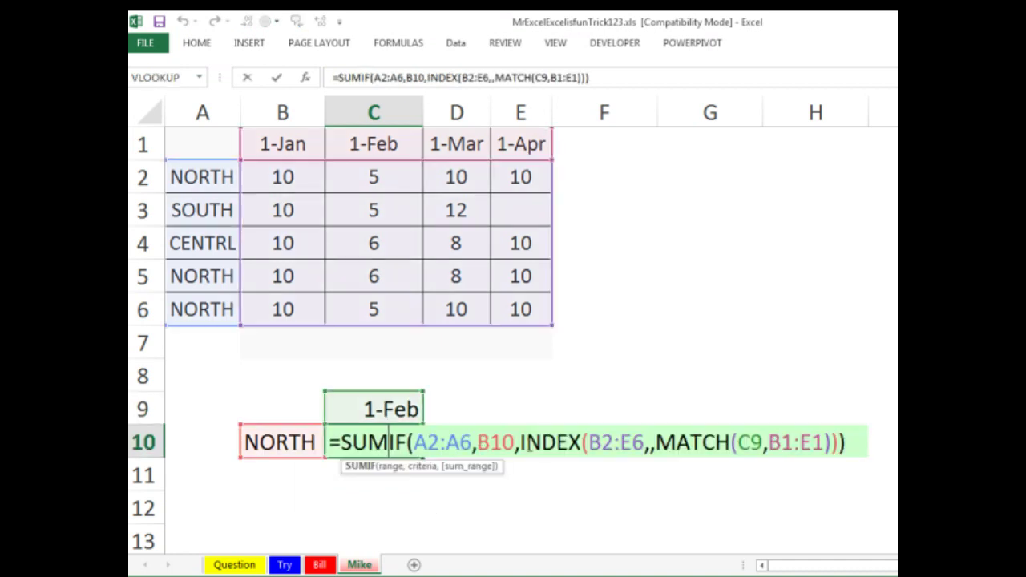
pyautogui.click(469, 476)
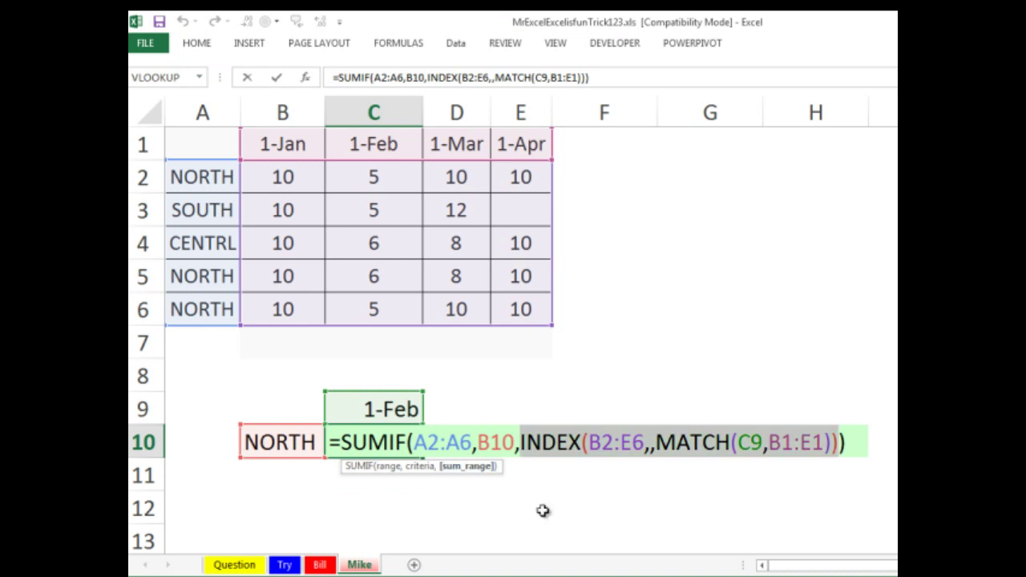
pyautogui.press('F9')
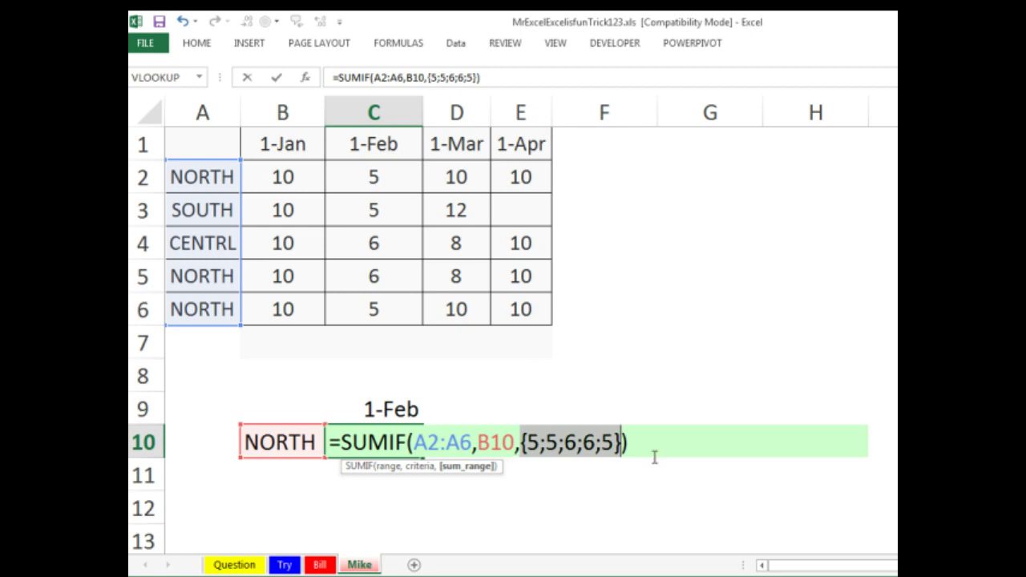
pyautogui.press('Return')
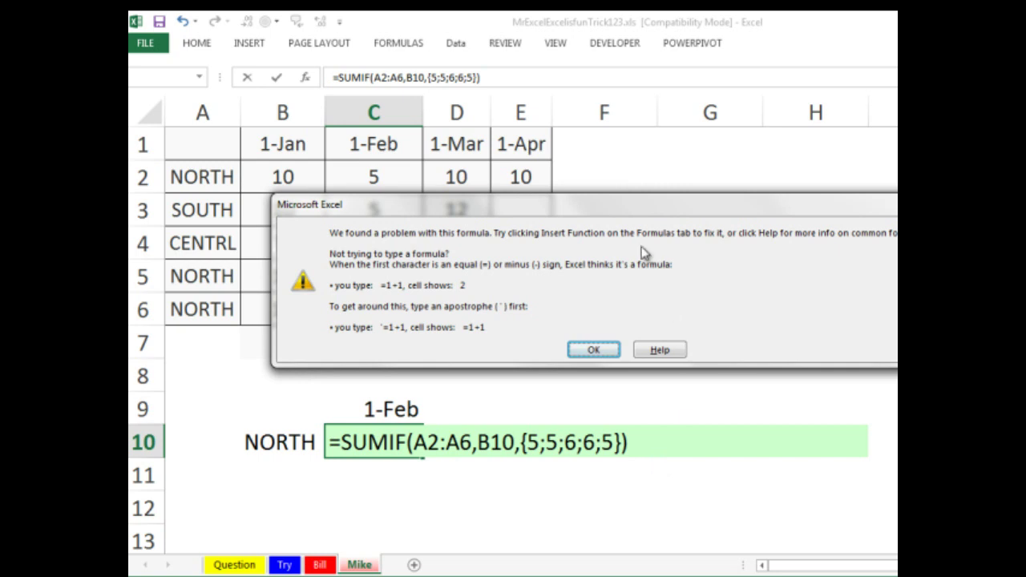
pyautogui.moveTo(641, 213); pyautogui.dragTo(642, 236)
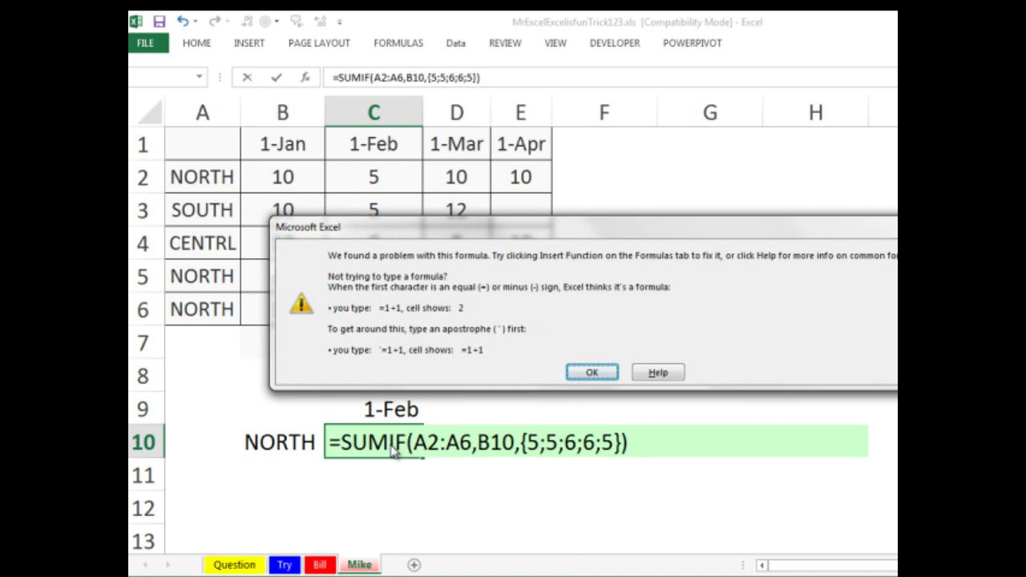
pyautogui.press('Return')
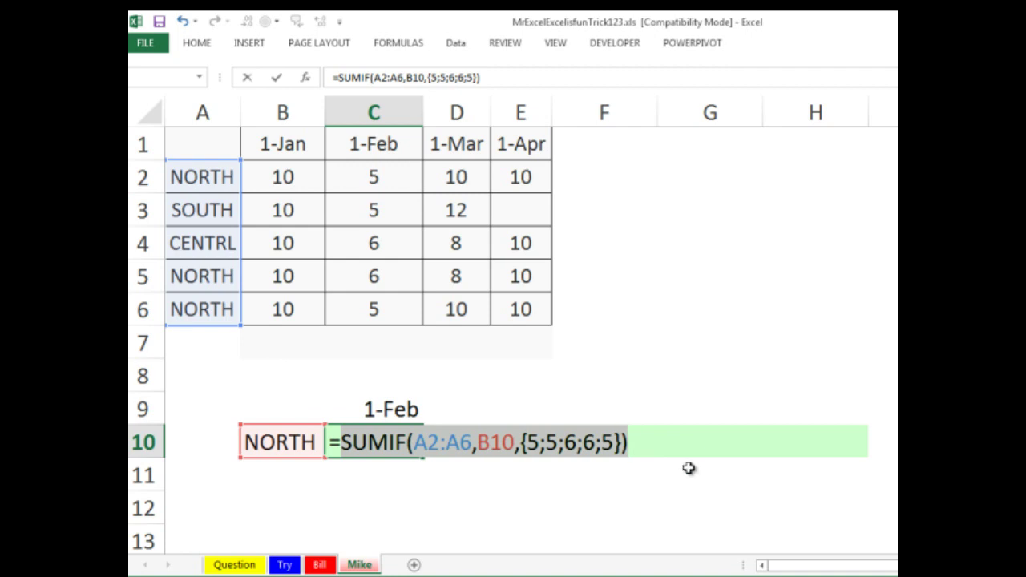
pyautogui.press('Escape')
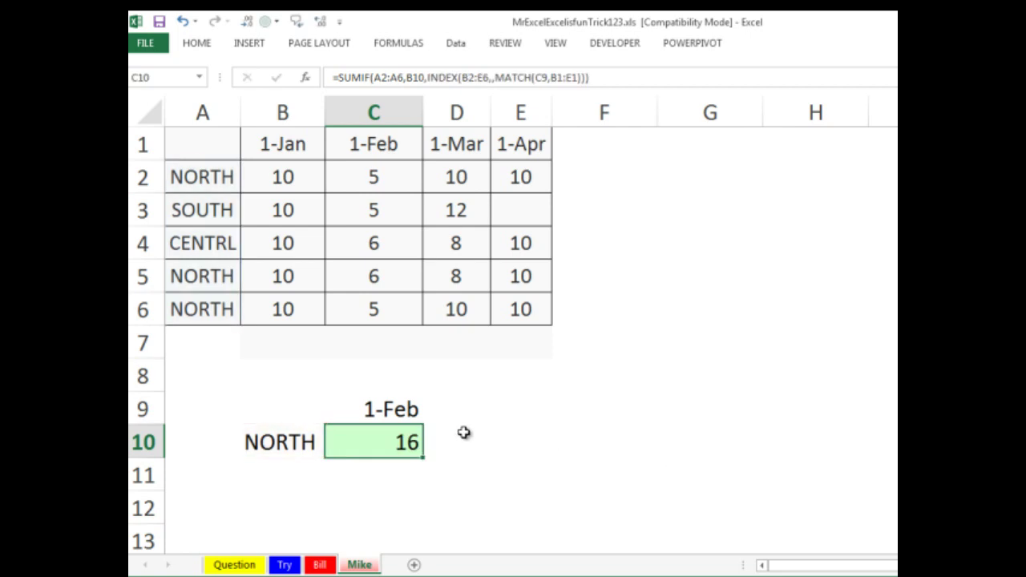
pyautogui.doubleClick(408, 440)
pyautogui.click(522, 442)
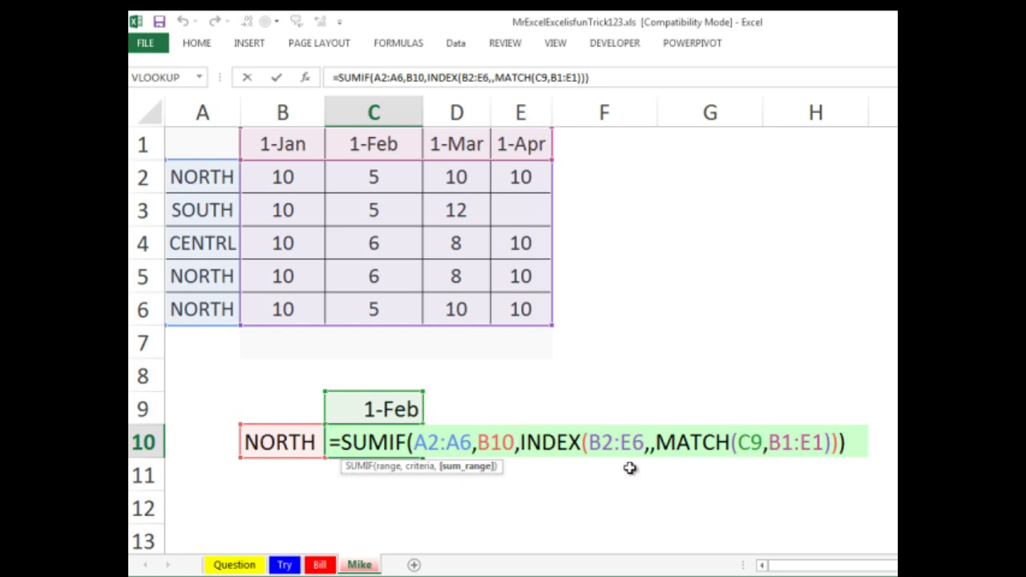
pyautogui.press('Return')
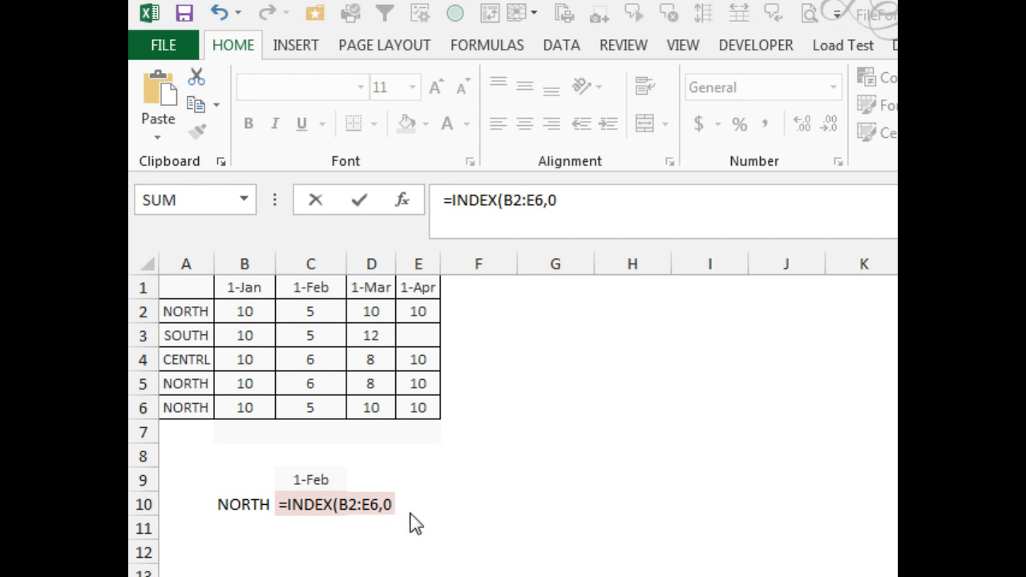
# Remove the 0 row argument so C10's draft reads =INDEX(B2:E6,,.
pyautogui.click(393, 510)
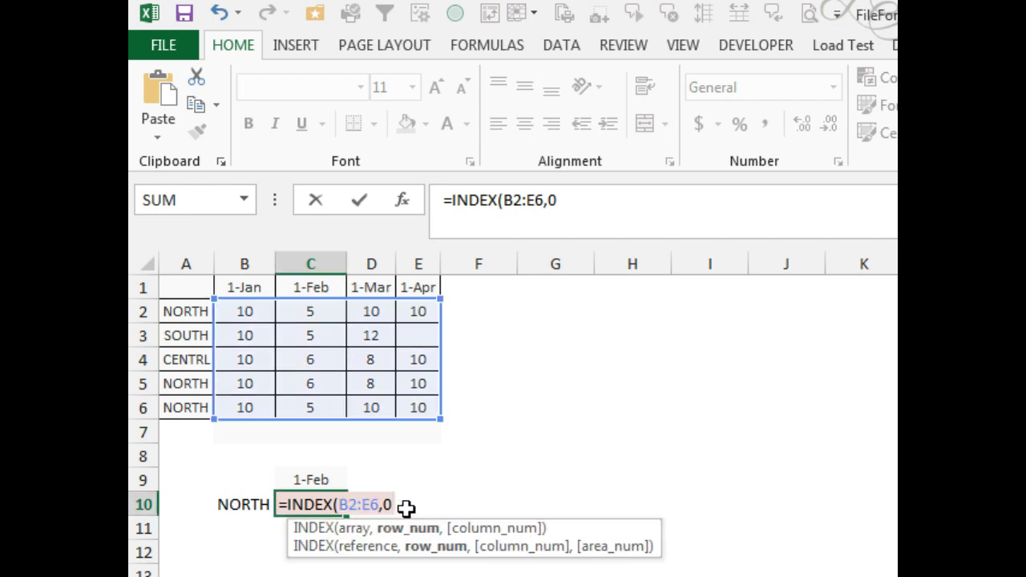
pyautogui.press('BackSpace')
pyautogui.write(',')
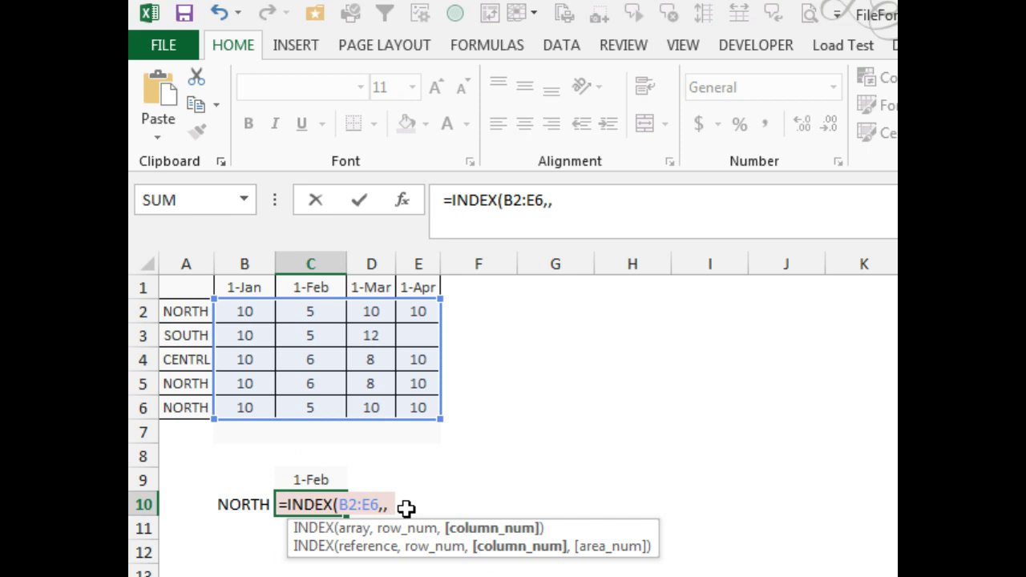